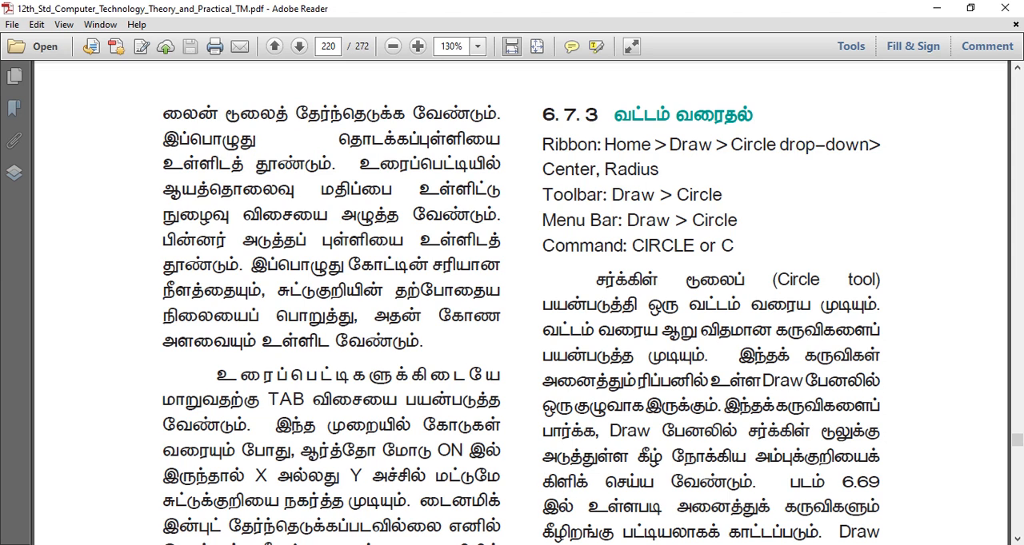
# - Switch to AutoCAD and draw a Center, Radius circle centred near 11.6,46 with a radius of about 6.5
pyautogui.hotkey('alt', 'Tab')
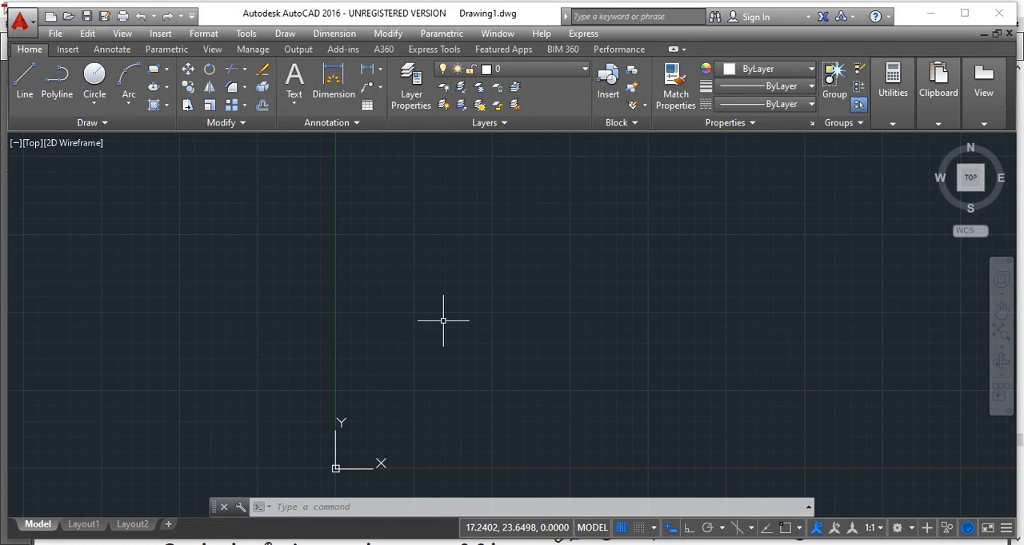
pyautogui.click(94, 109)
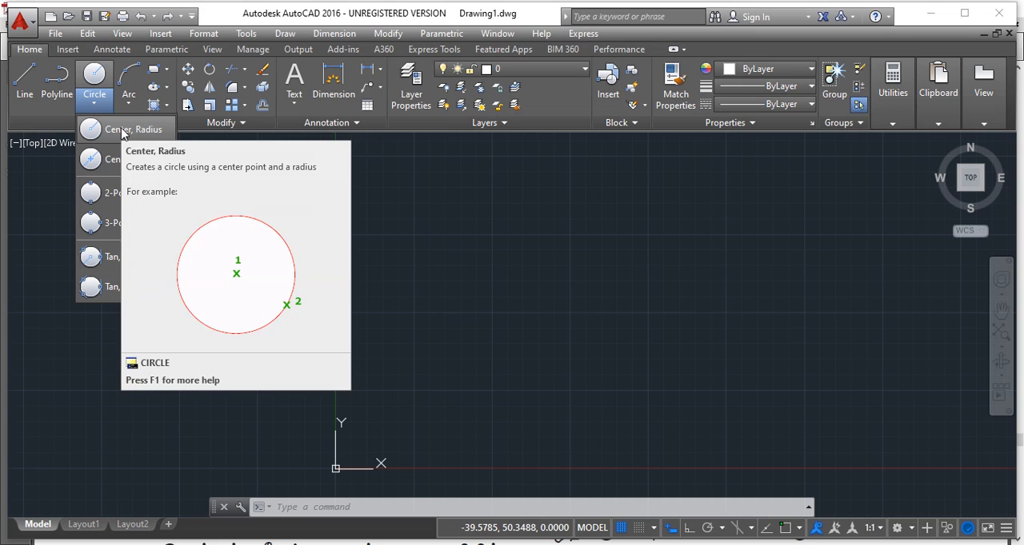
pyautogui.click(123, 130)
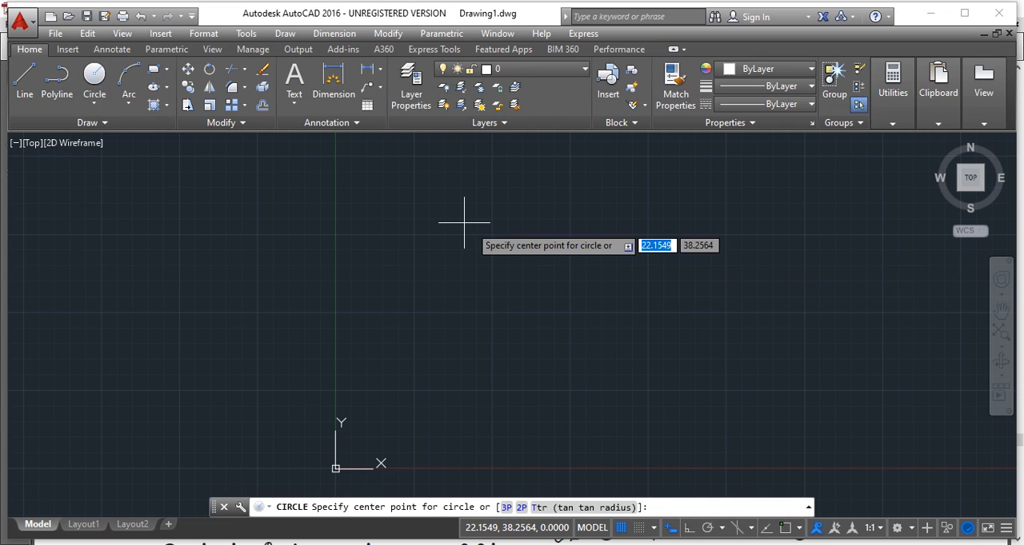
pyautogui.click(408, 181)
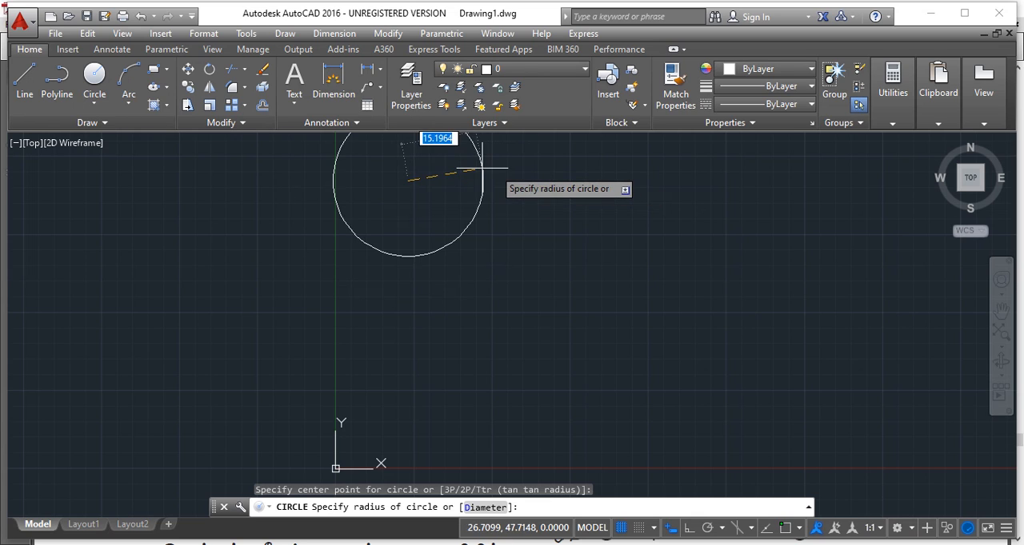
pyautogui.click(444, 162)
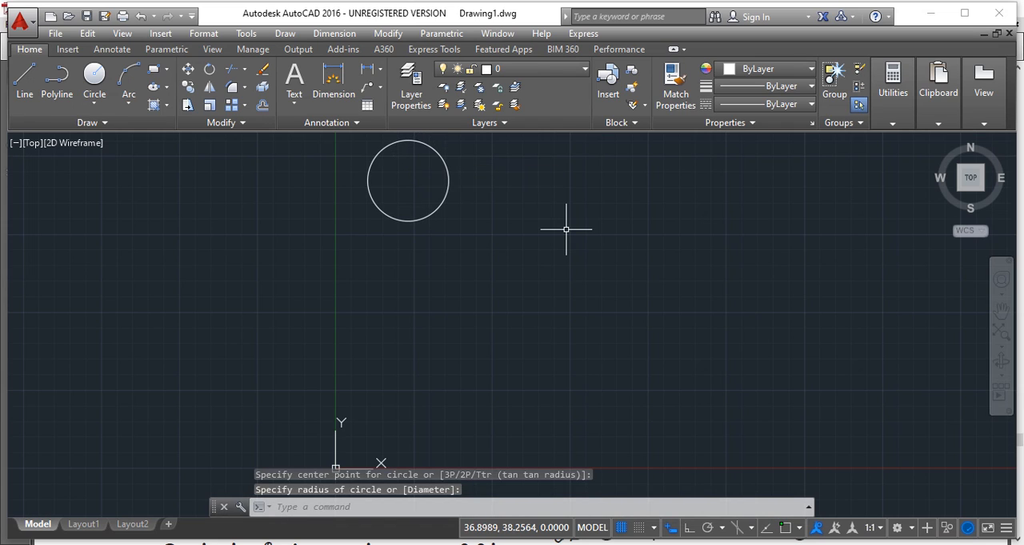
# - Draw a Center, Diameter circle centred near 46.7,31.2 with a diameter of about 21.6
pyautogui.click(95, 100)
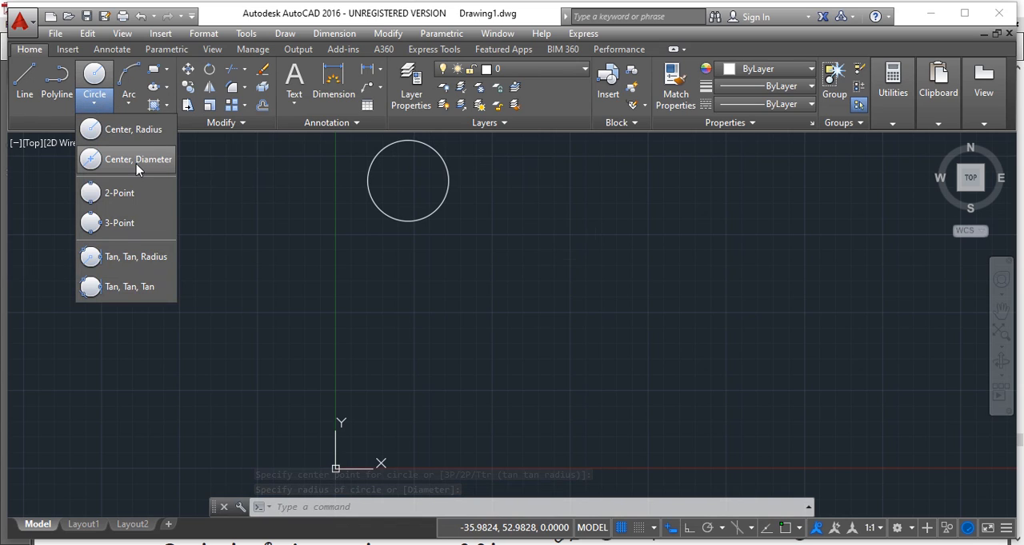
pyautogui.click(137, 163)
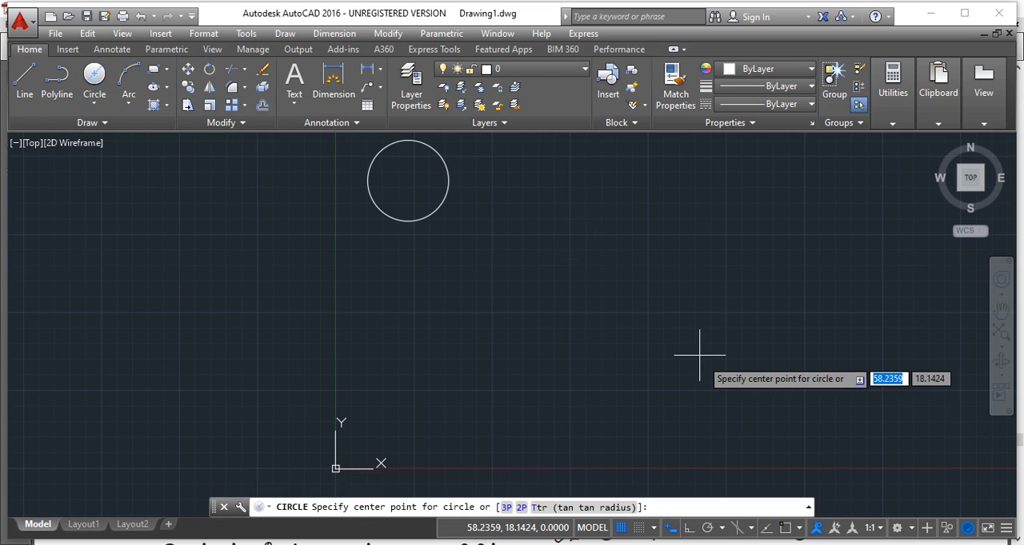
pyautogui.click(627, 273)
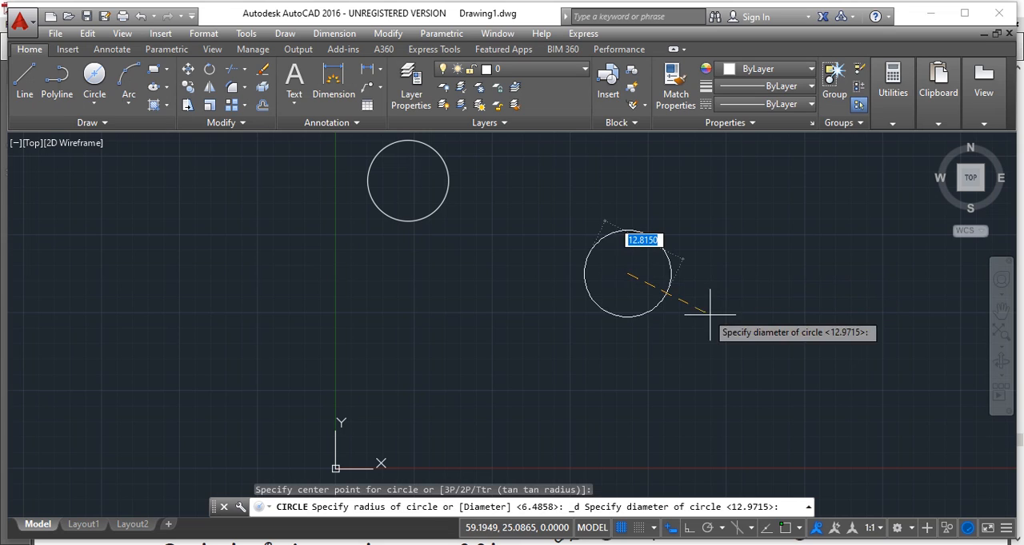
pyautogui.click(746, 337)
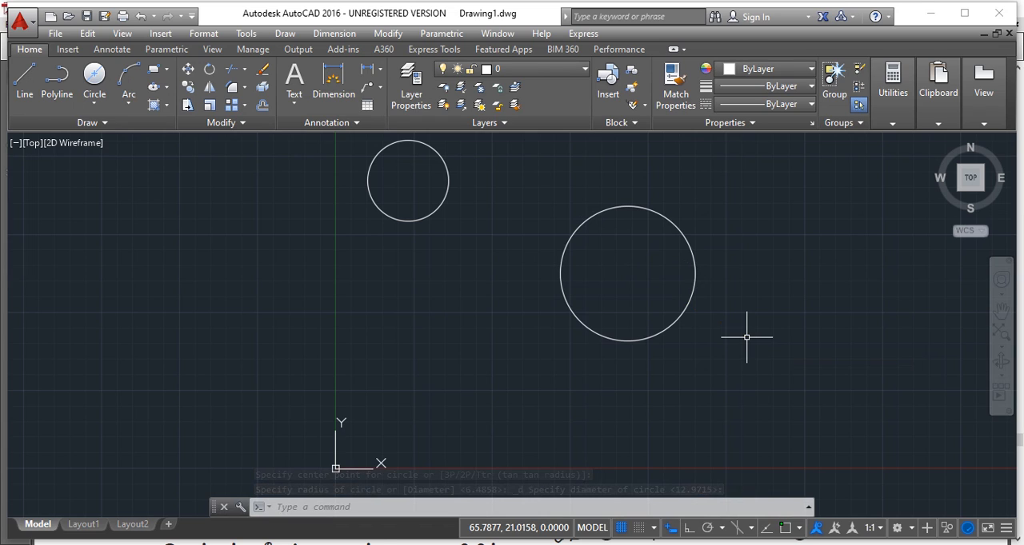
# - Draw a circle with its center at 100,100 and a radius of 20 using the C command
pyautogui.click(378, 509)
pyautogui.write('c')
pyautogui.press('Return')
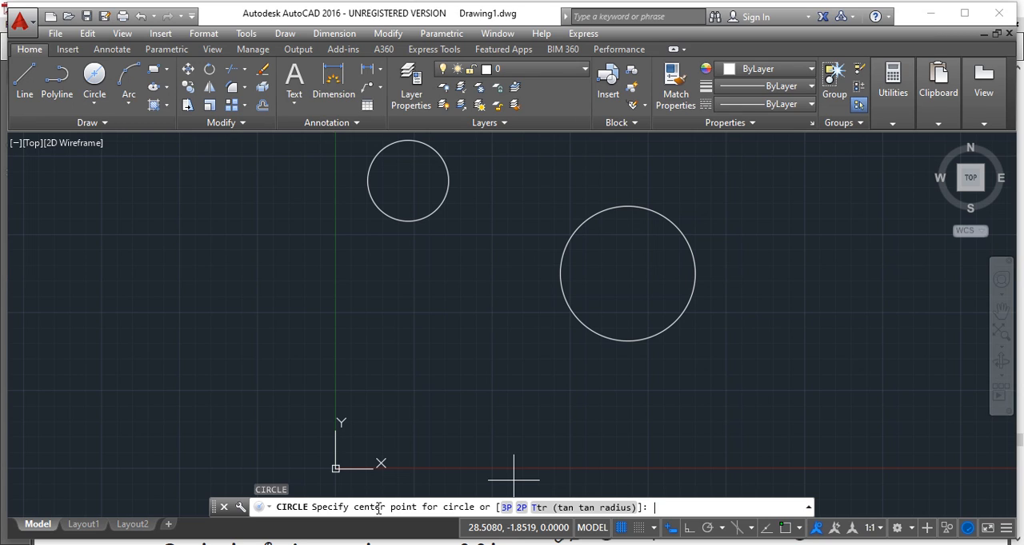
pyautogui.write('100,100')
pyautogui.press('Return')
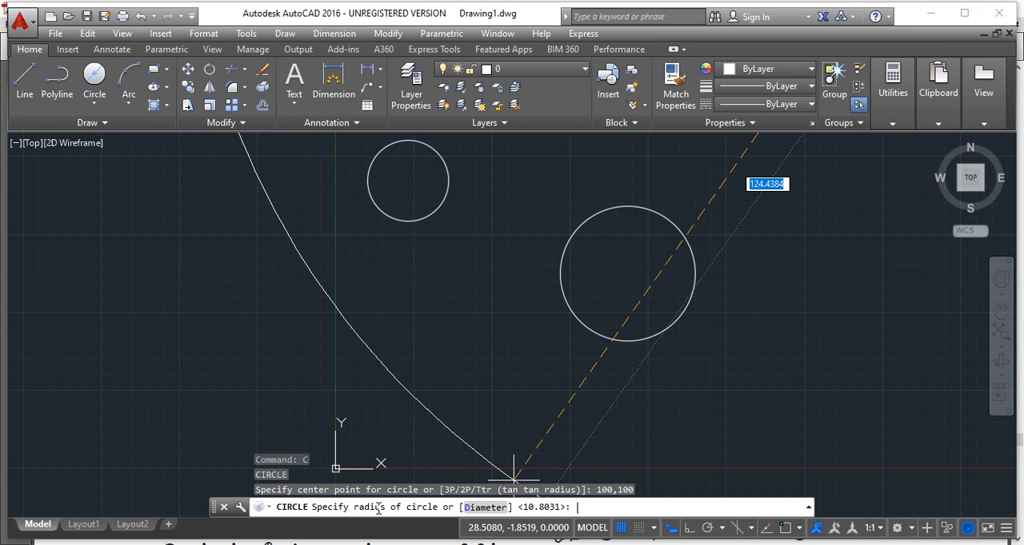
pyautogui.write('20')
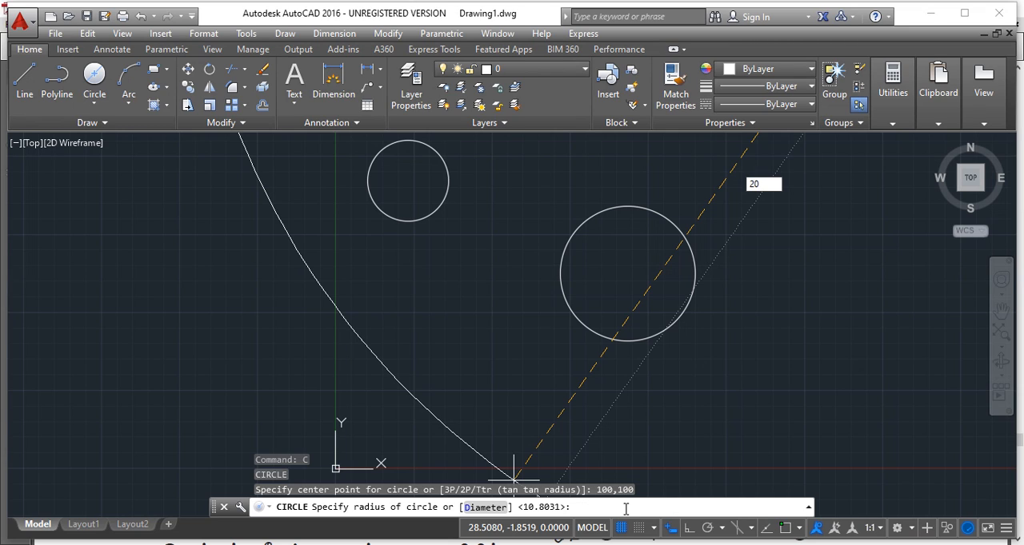
pyautogui.press('Return')
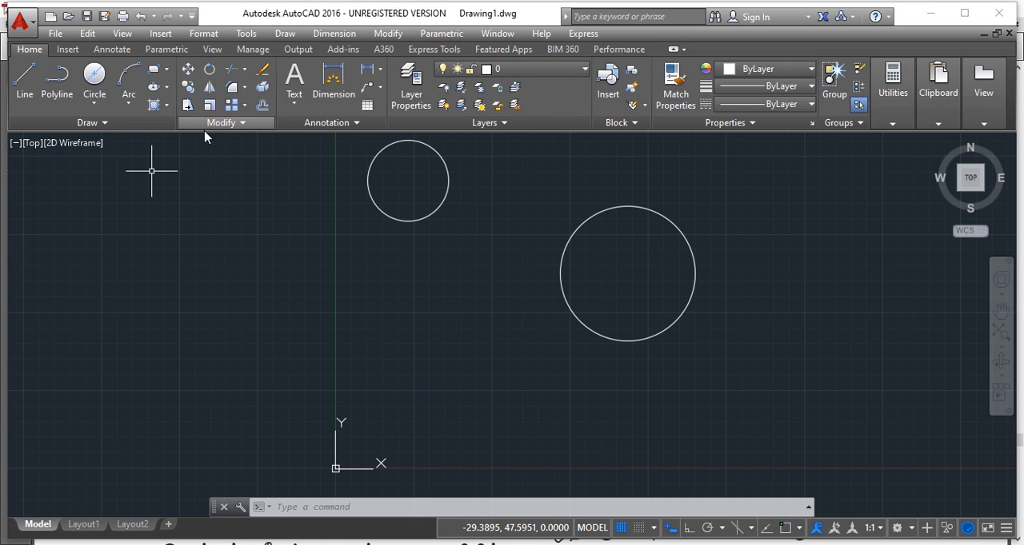
# - Draw a rectangle with the RECTANG command from first corner 20,30 to opposite corner 150,160
pyautogui.click(398, 508)
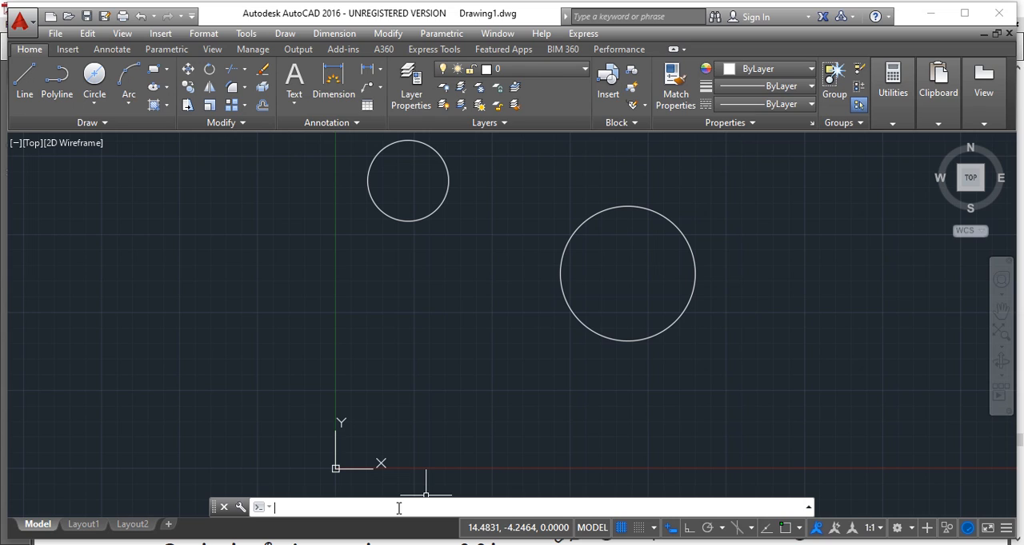
pyautogui.write('RE')
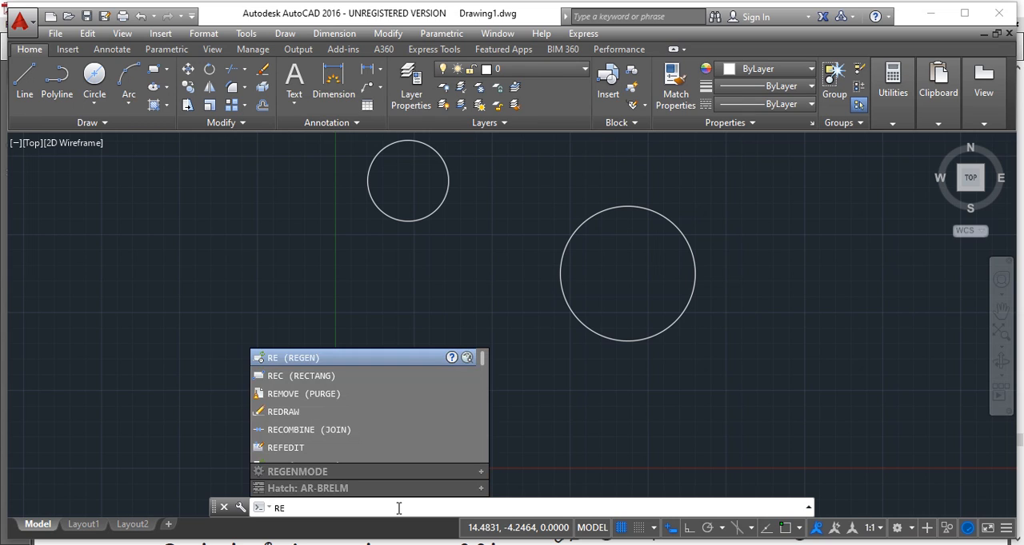
pyautogui.write('C')
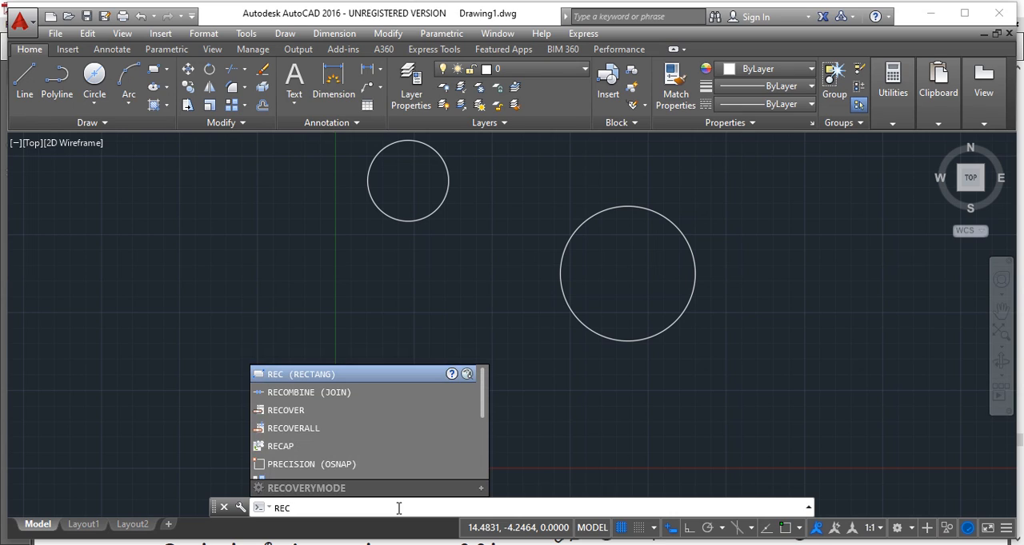
pyautogui.write('TANG')
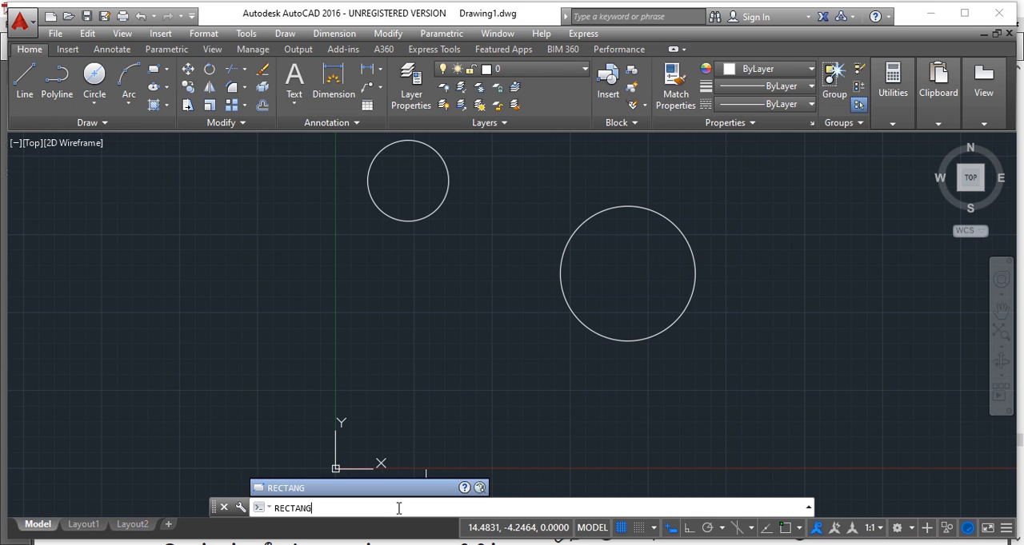
pyautogui.press('Escape')
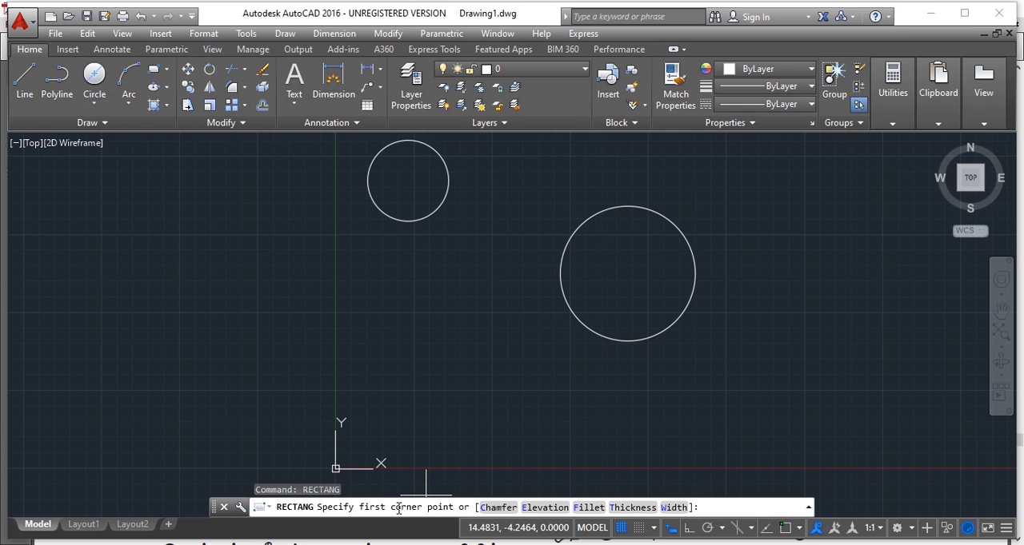
pyautogui.write('20,30')
pyautogui.press('Return')
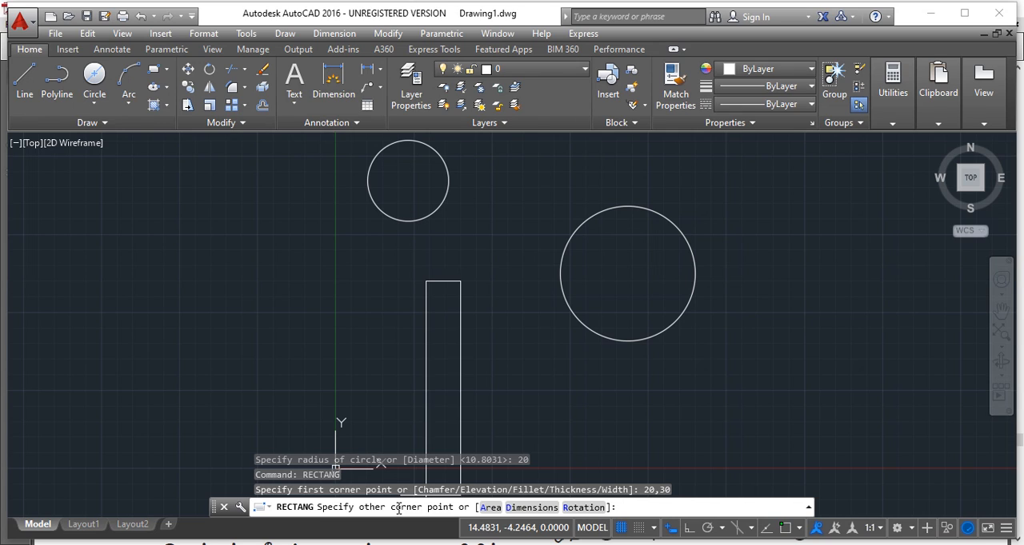
pyautogui.write('150,160')
pyautogui.press('Return')
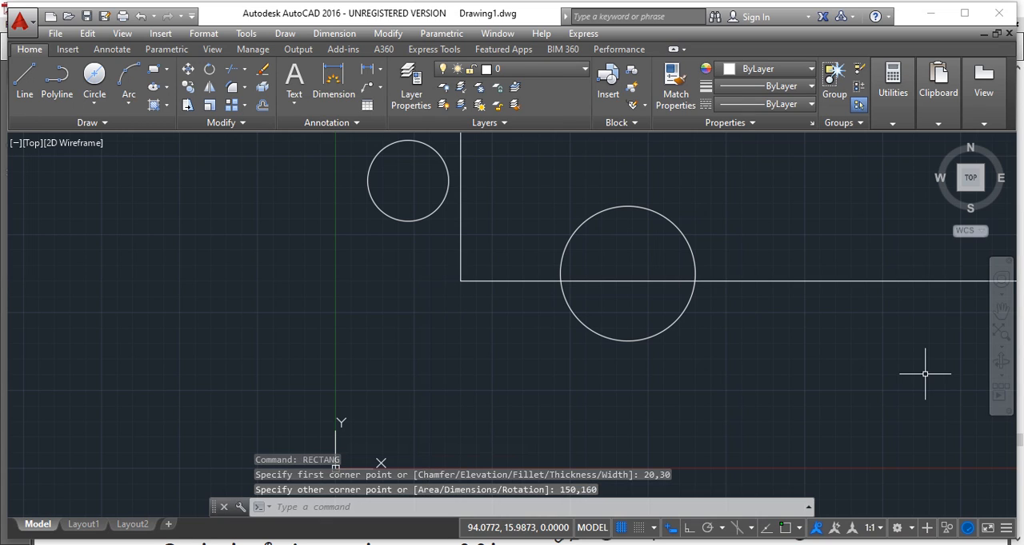
pyautogui.click(1002, 332)
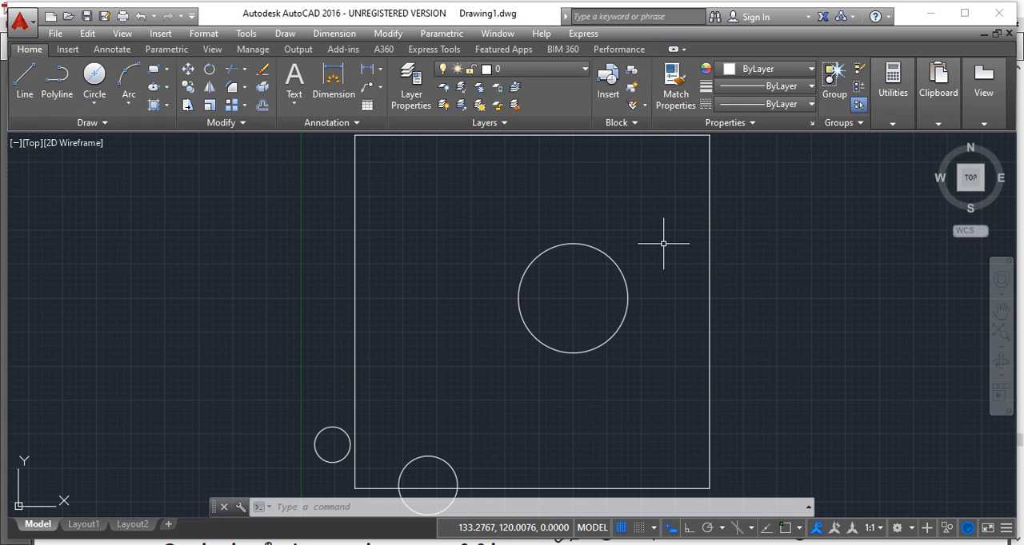
pyautogui.click(300, 505)
pyautogui.write('arc')
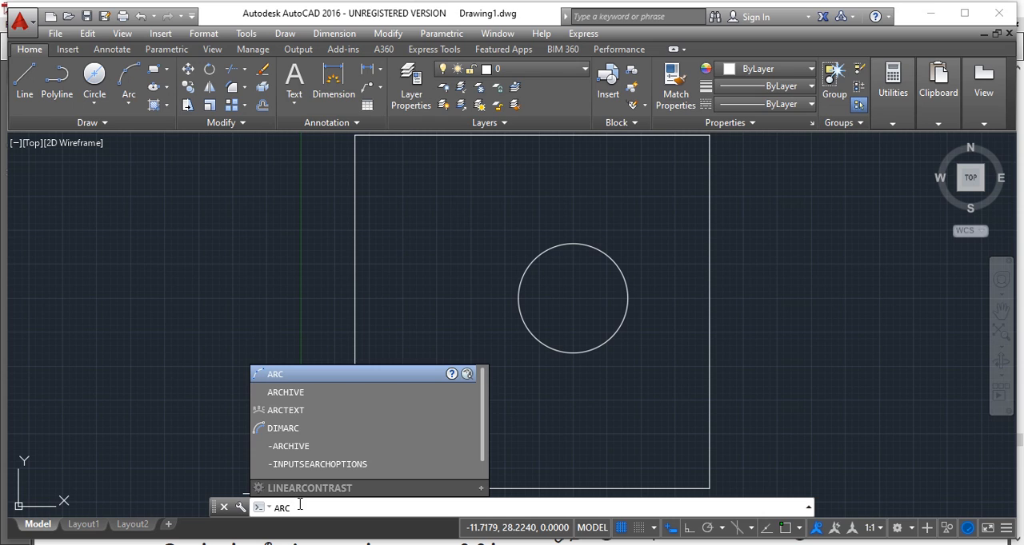
pyautogui.press('BackSpace')
pyautogui.press('BackSpace')
pyautogui.press('BackSpace')
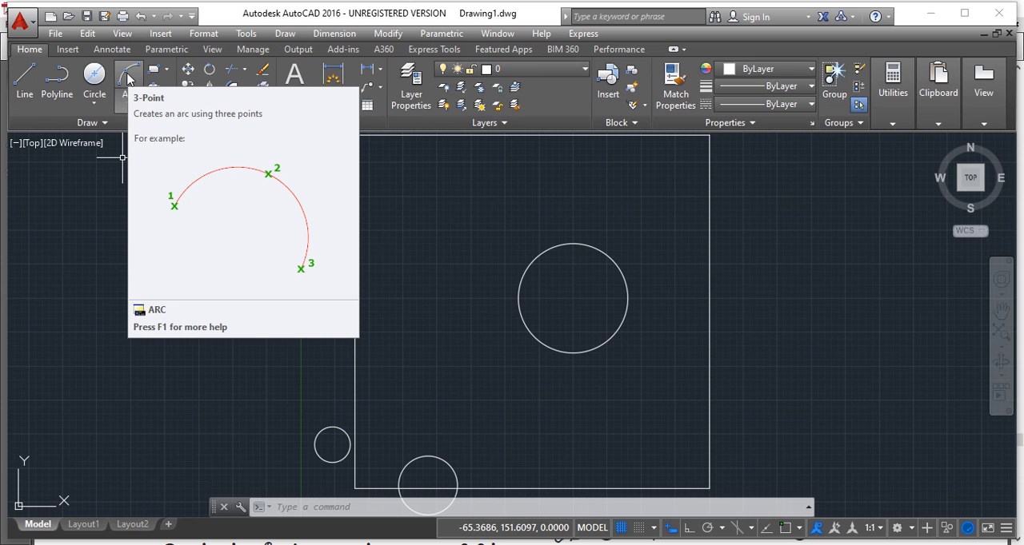
# - Draw a 3-Point arc inside the rectangle, starting near 40,131, passing through about 98,58 and ending near 46,73
pyautogui.click(127, 77)
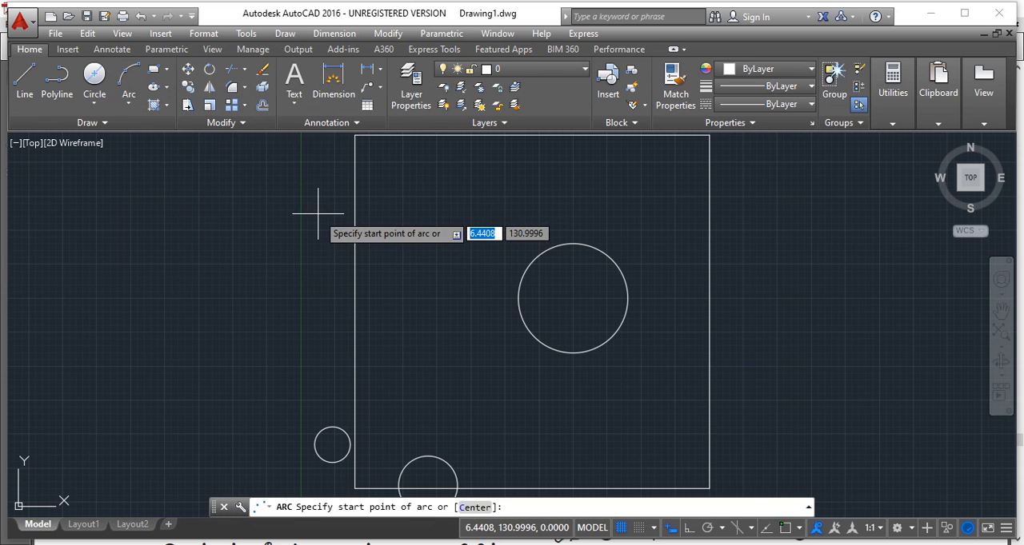
pyautogui.click(410, 215)
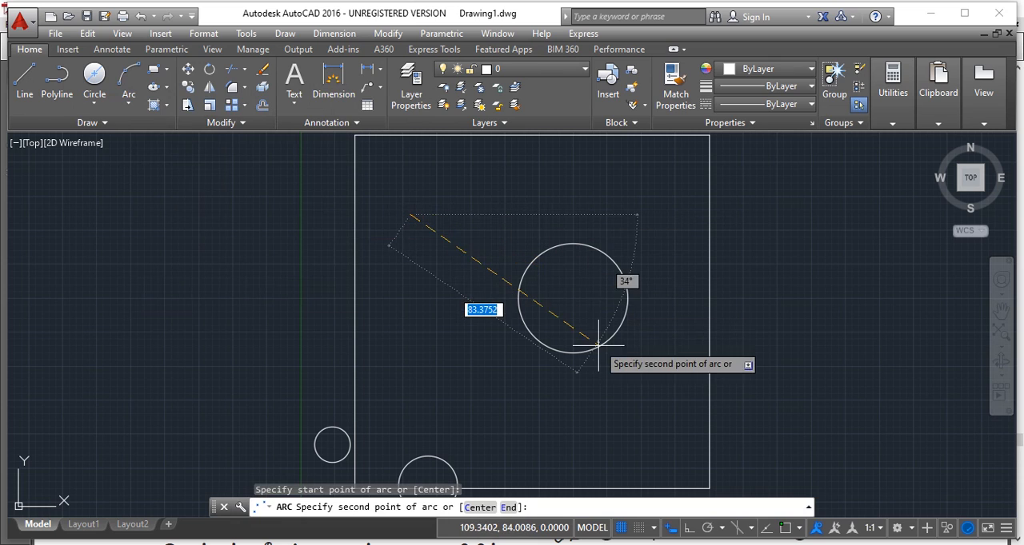
pyautogui.click(567, 413)
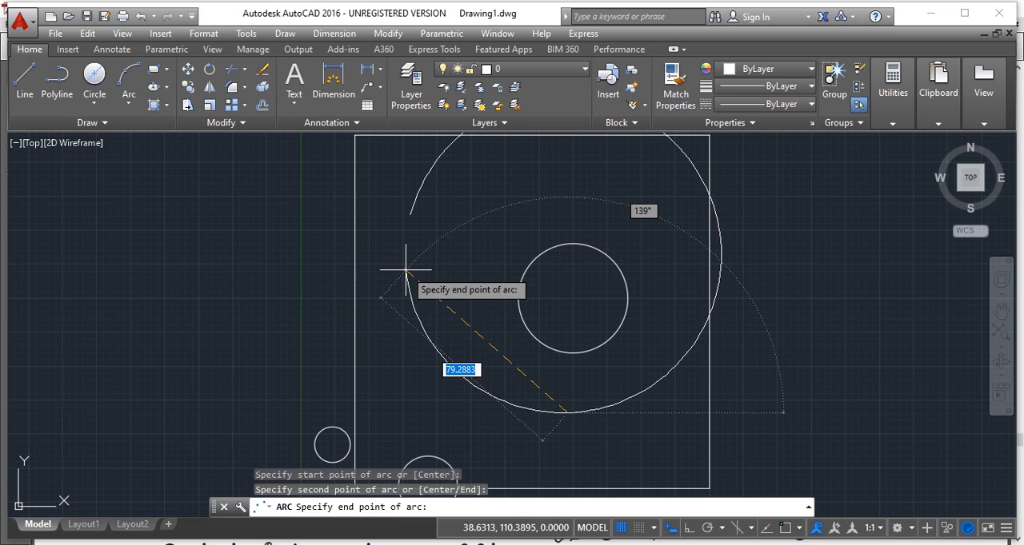
pyautogui.click(426, 371)
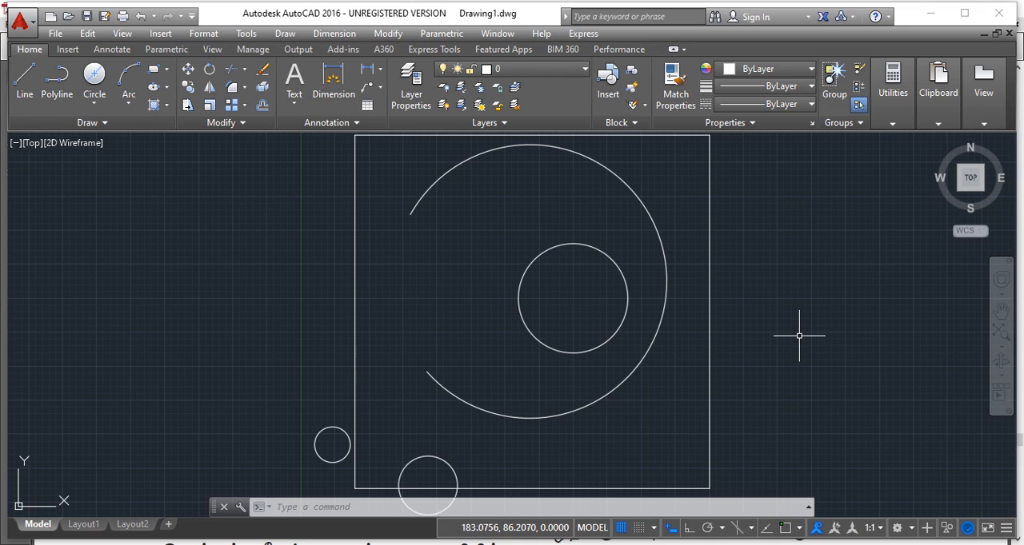
# - Draw a closed four-sided outline of lines, about 49 wide and 37 high, just to the right of the rectangle
pyautogui.click(22, 91)
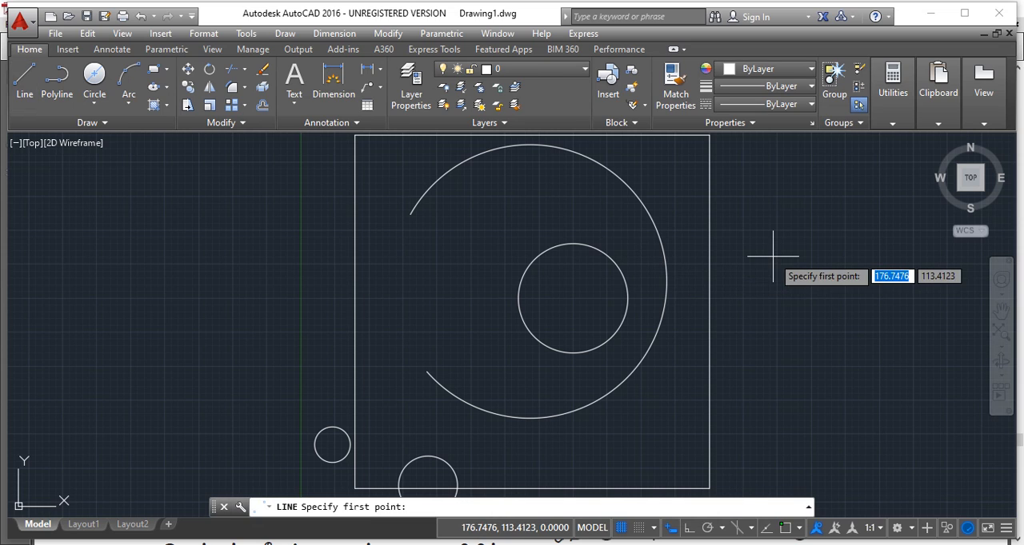
pyautogui.click(745, 229)
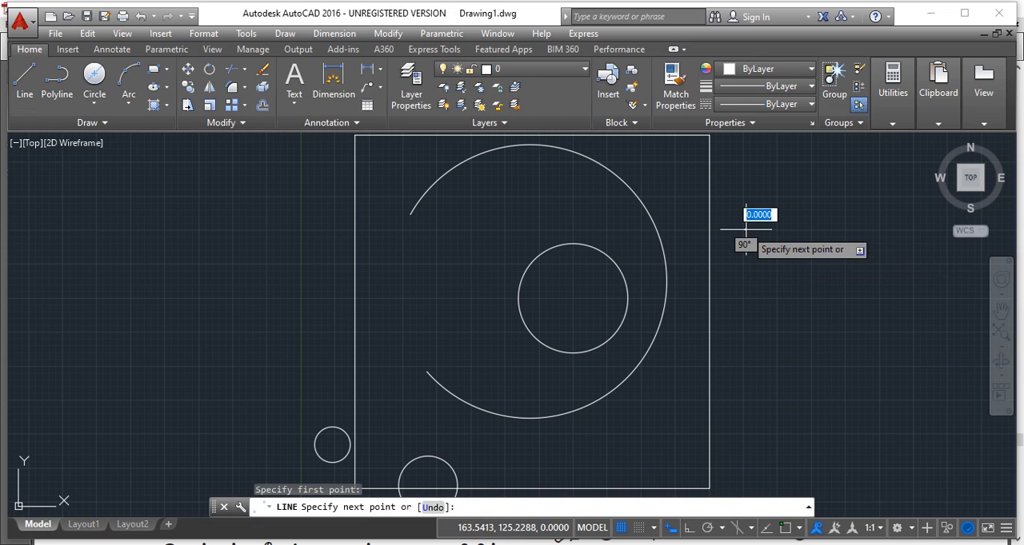
pyautogui.click(745, 330)
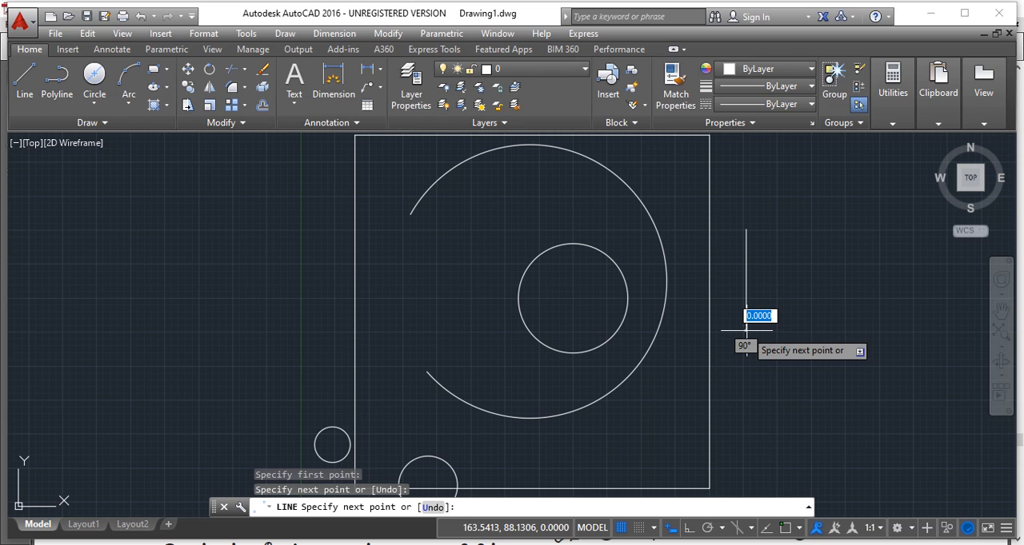
pyautogui.click(877, 330)
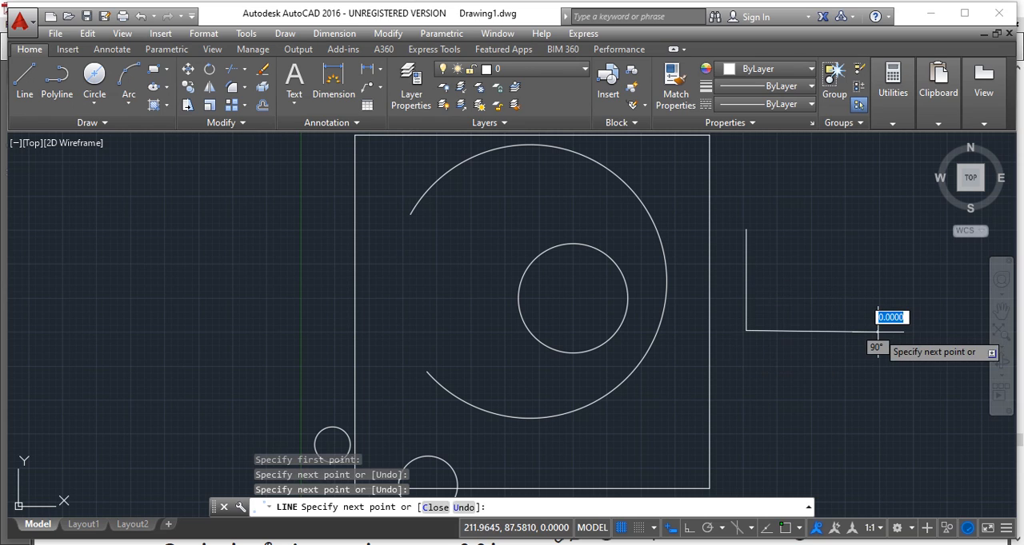
pyautogui.click(880, 230)
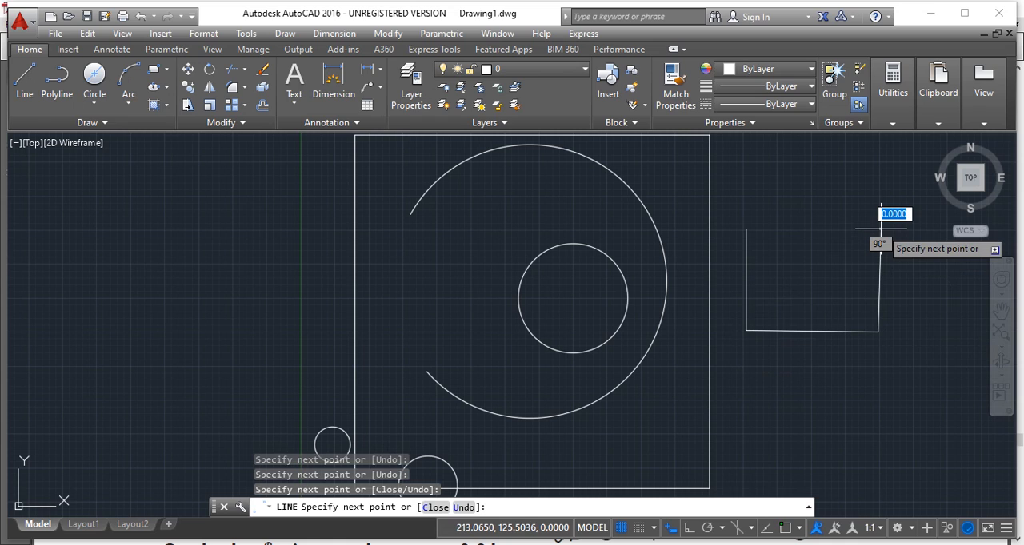
pyautogui.click(745, 229)
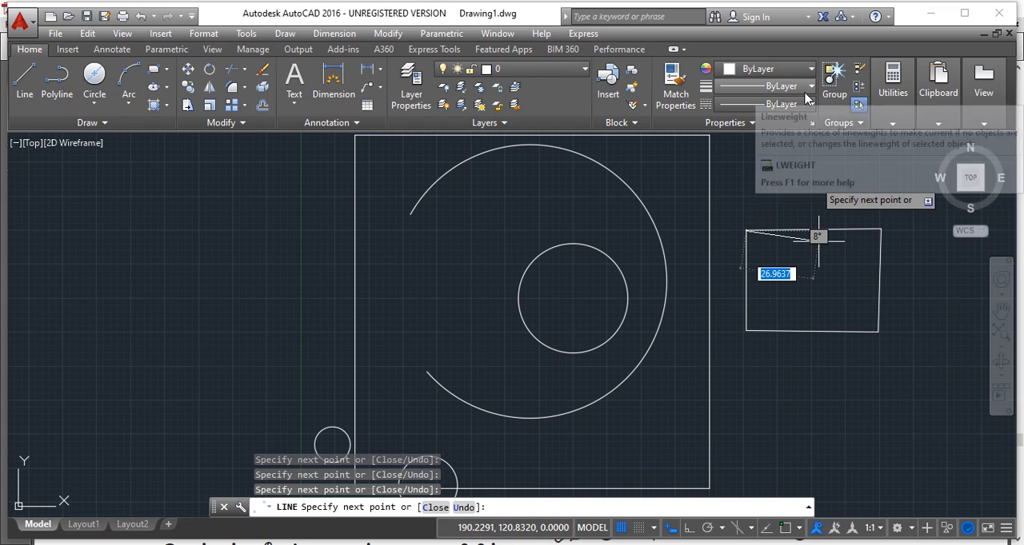
pyautogui.press('Escape')
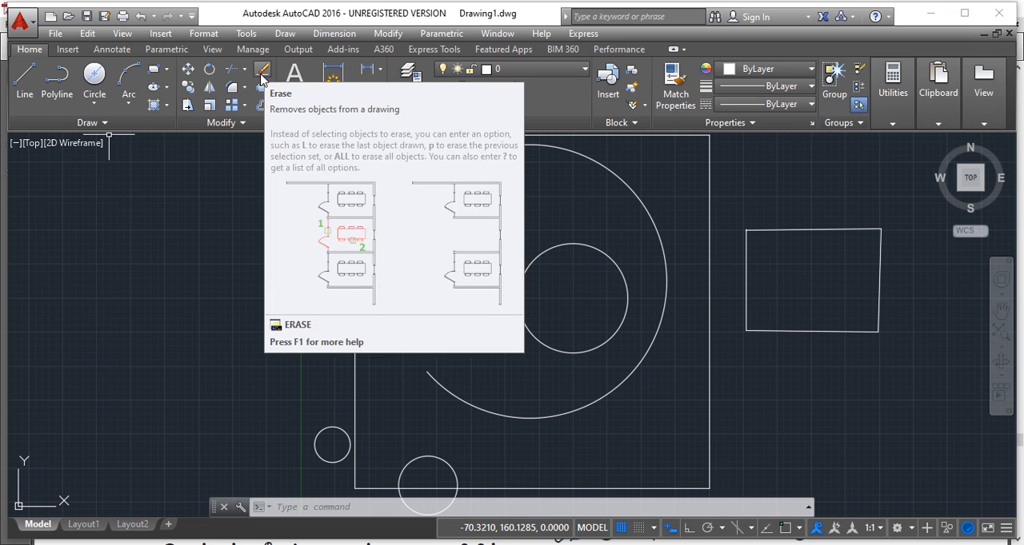
# - Erase the vertical line on the near side of the four-sided outline, the side facing the large rectangle
pyautogui.click(262, 73)
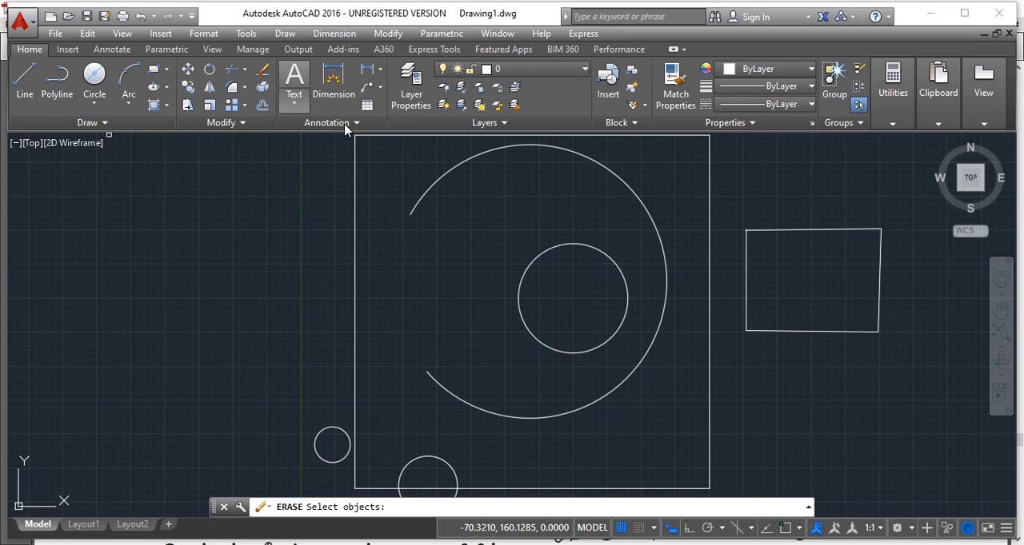
pyautogui.click(422, 253)
pyautogui.moveTo(422, 252); pyautogui.dragTo(432, 274)
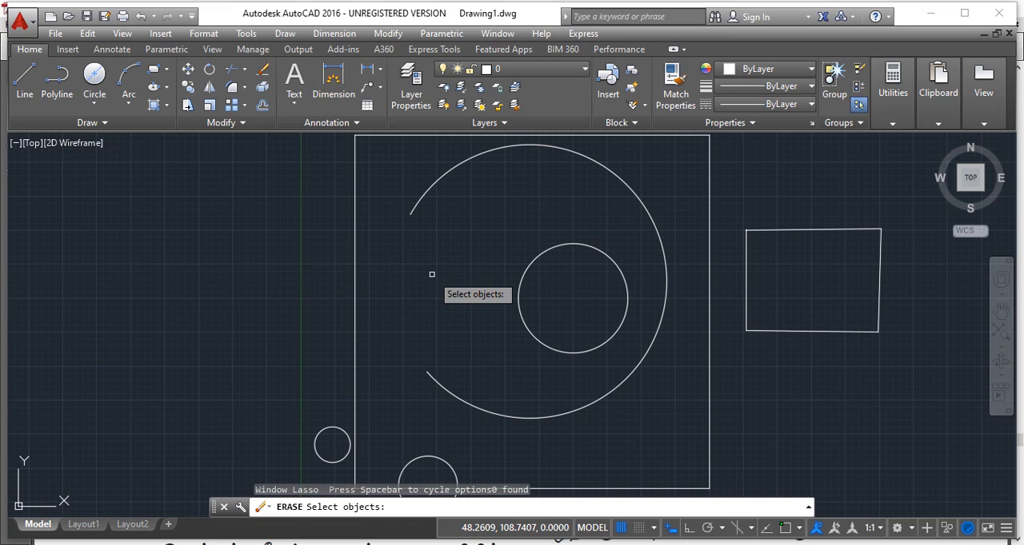
pyautogui.click(746, 271)
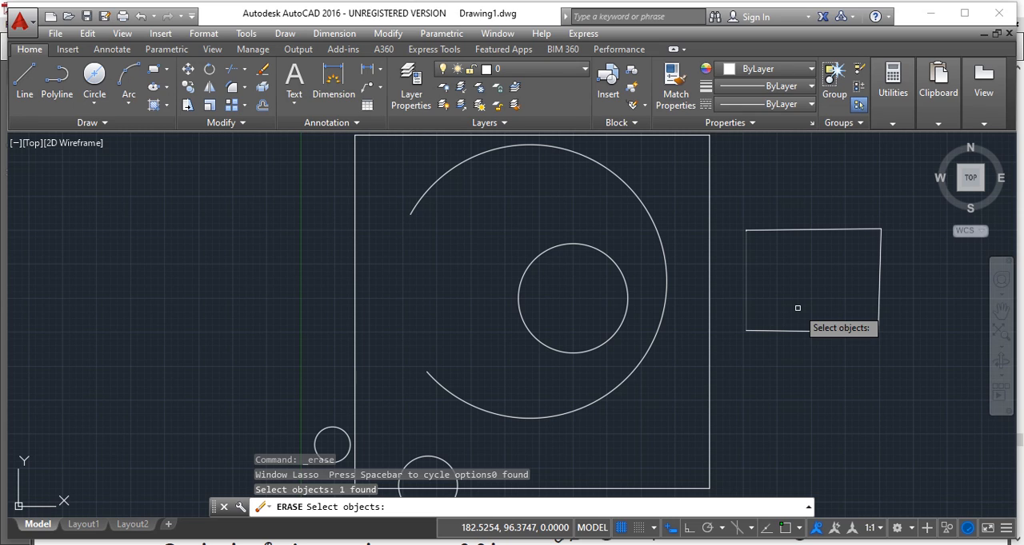
pyautogui.press('Return')
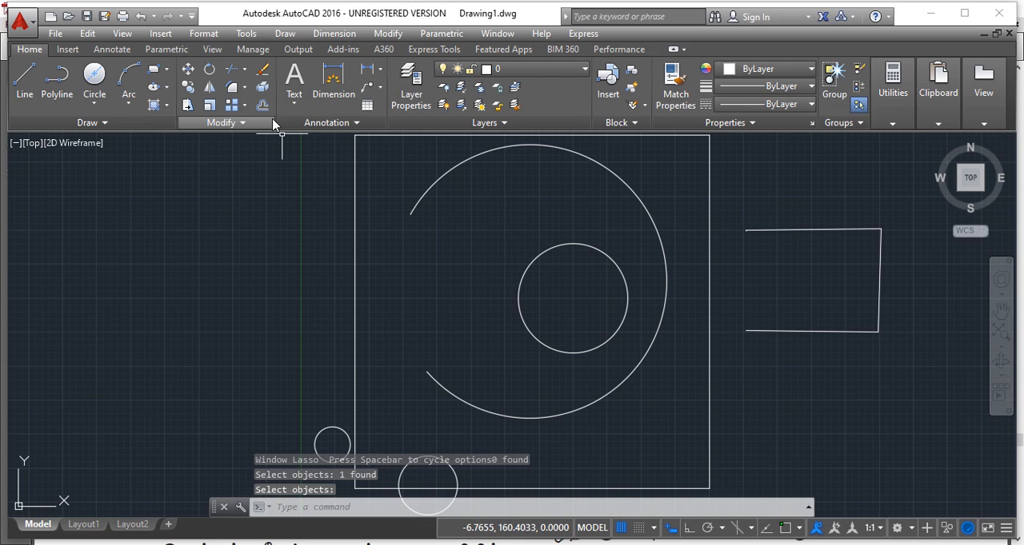
pyautogui.click(264, 72)
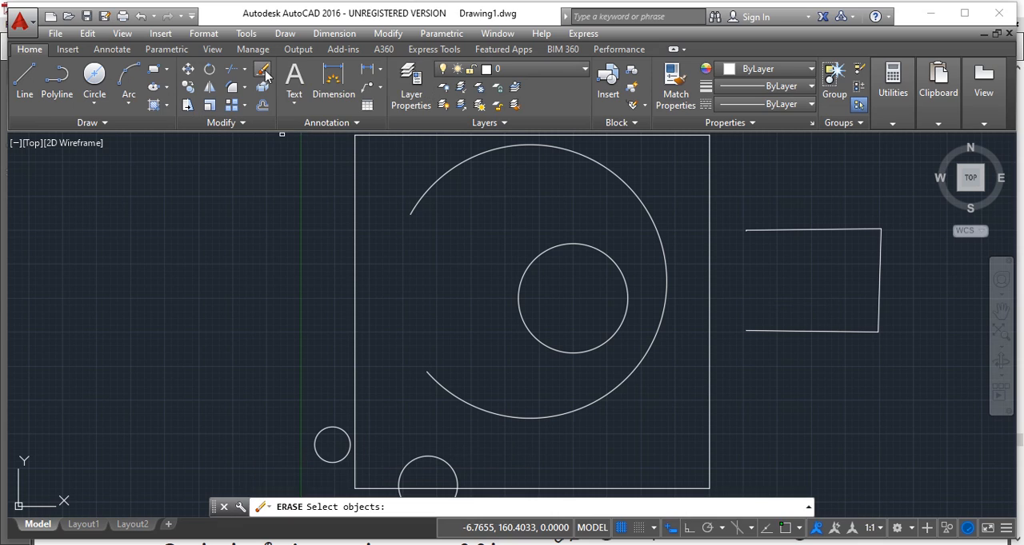
pyautogui.click(642, 201)
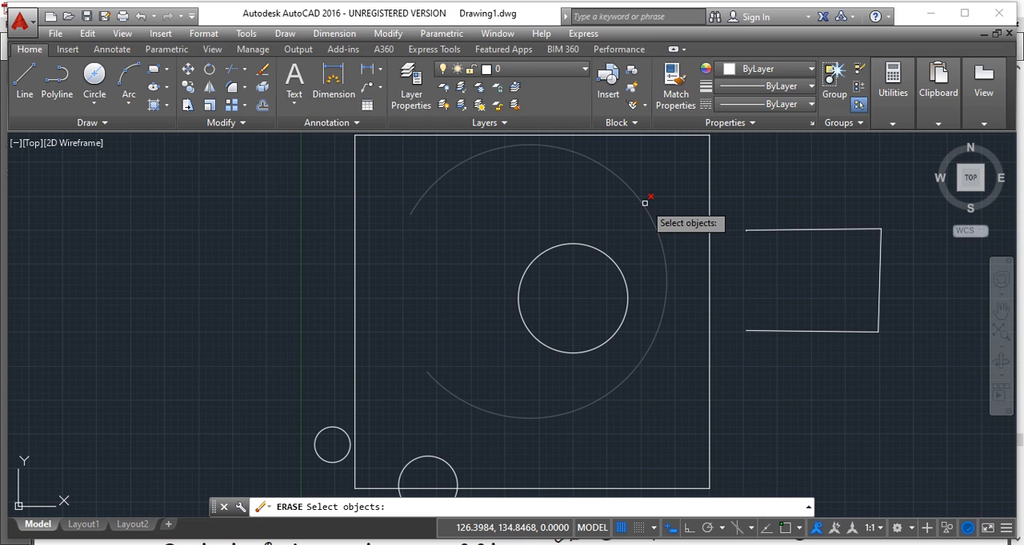
pyautogui.press('Escape')
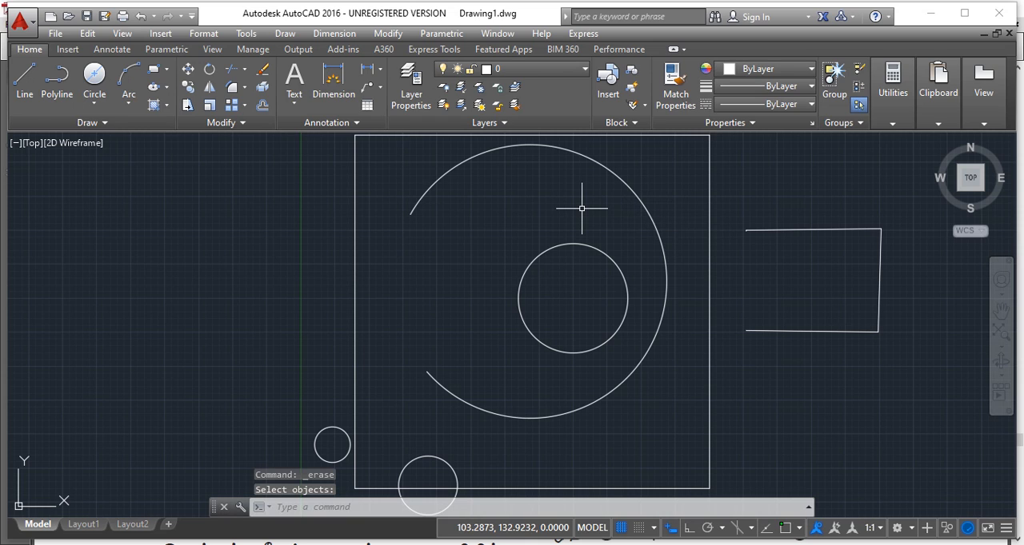
# - Erase the large 3-Point arc inside the rectangle
pyautogui.click(262, 69)
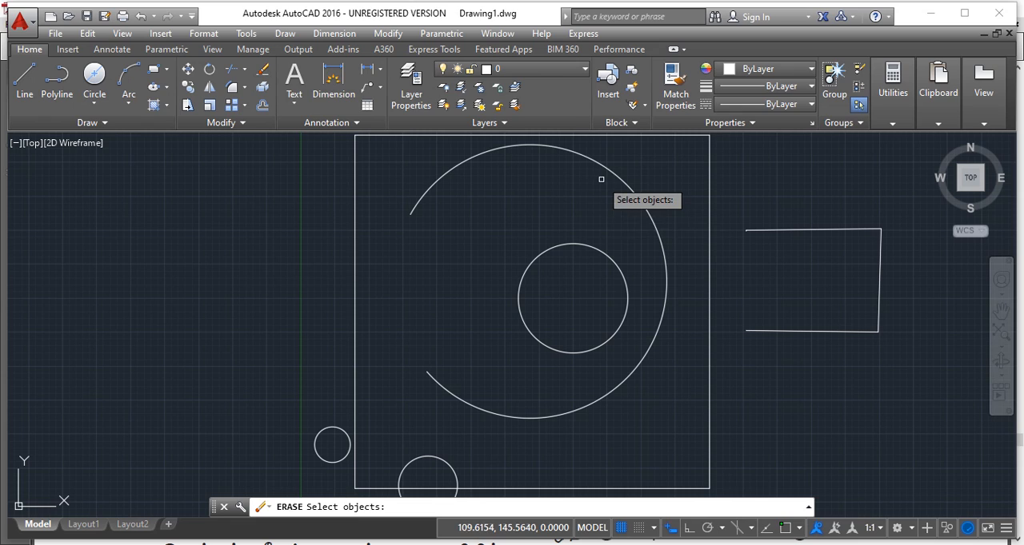
pyautogui.click(630, 188)
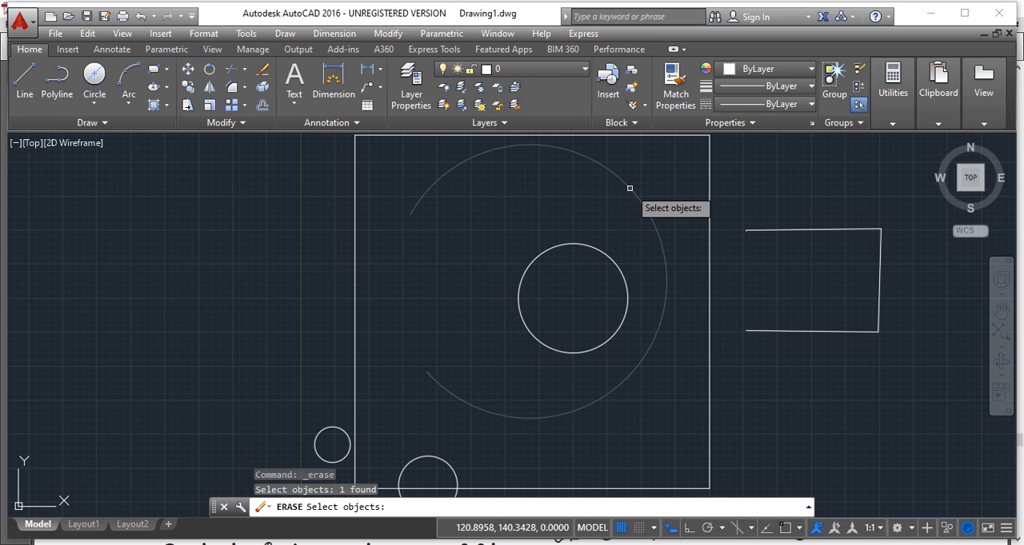
pyautogui.press('Return')
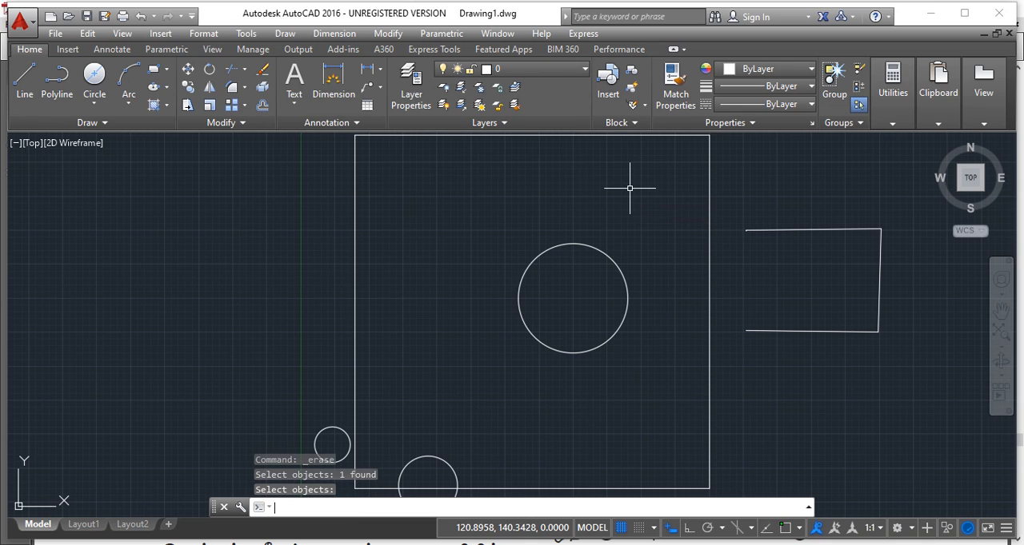
# - Erase the large rectangle surrounding the 20-radius circle
pyautogui.click(266, 73)
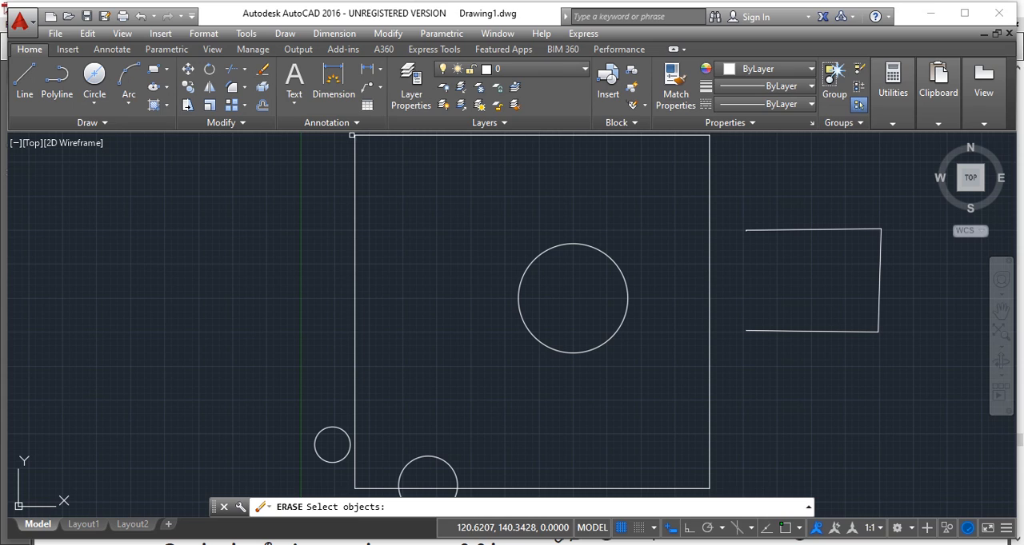
pyautogui.click(354, 192)
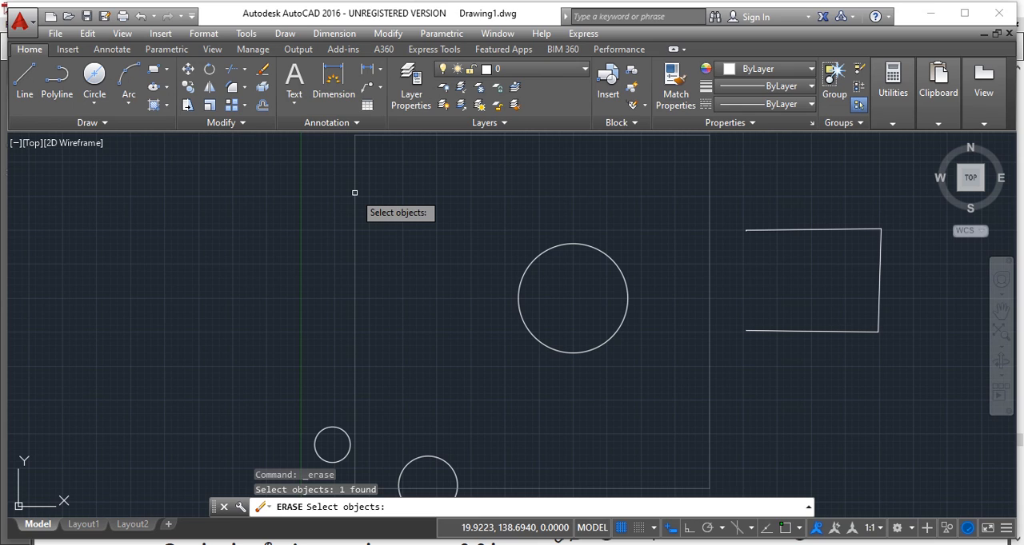
pyautogui.press('Return')
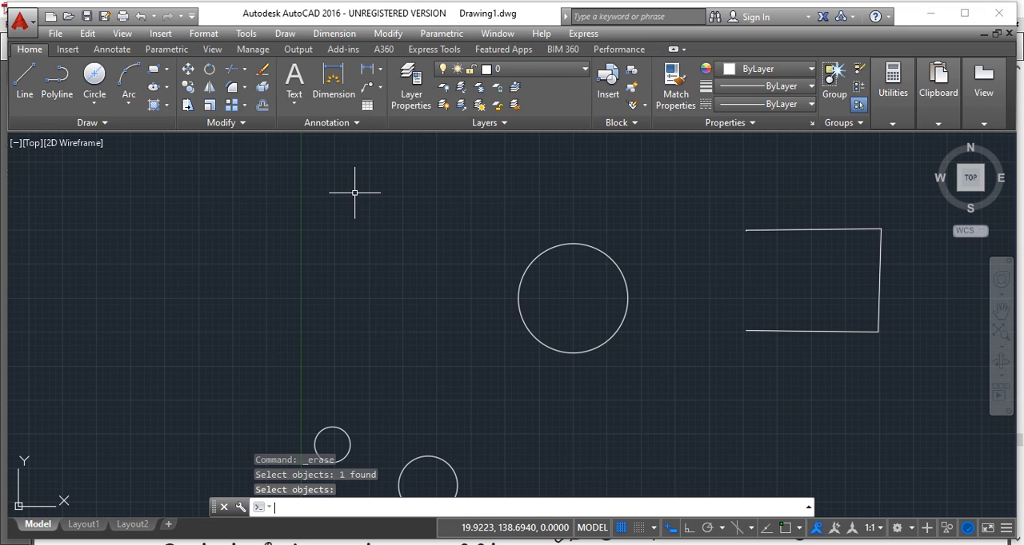
# - Open the Plot settings for the drawing and check which page setups are available
pyautogui.click(20, 21)
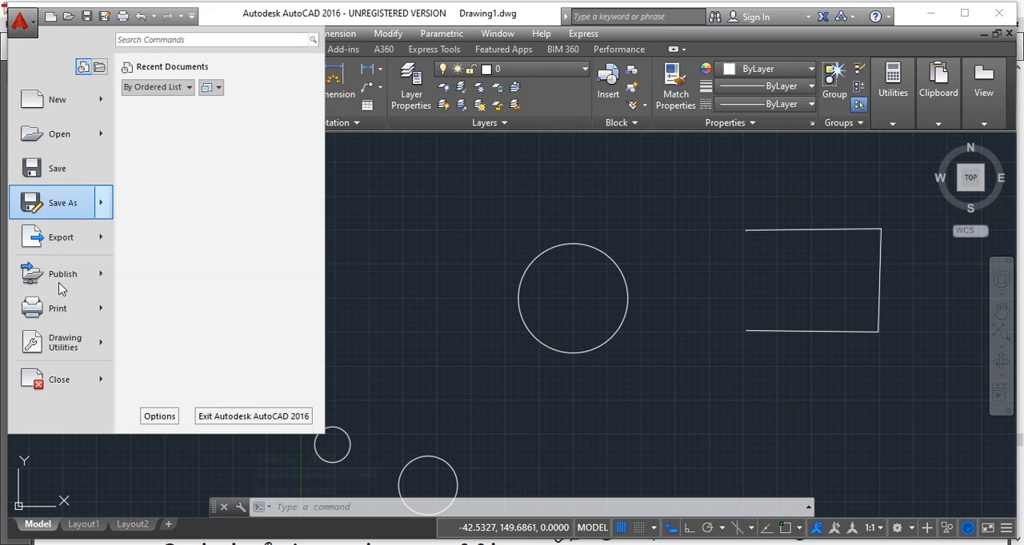
pyautogui.moveTo(57, 311)
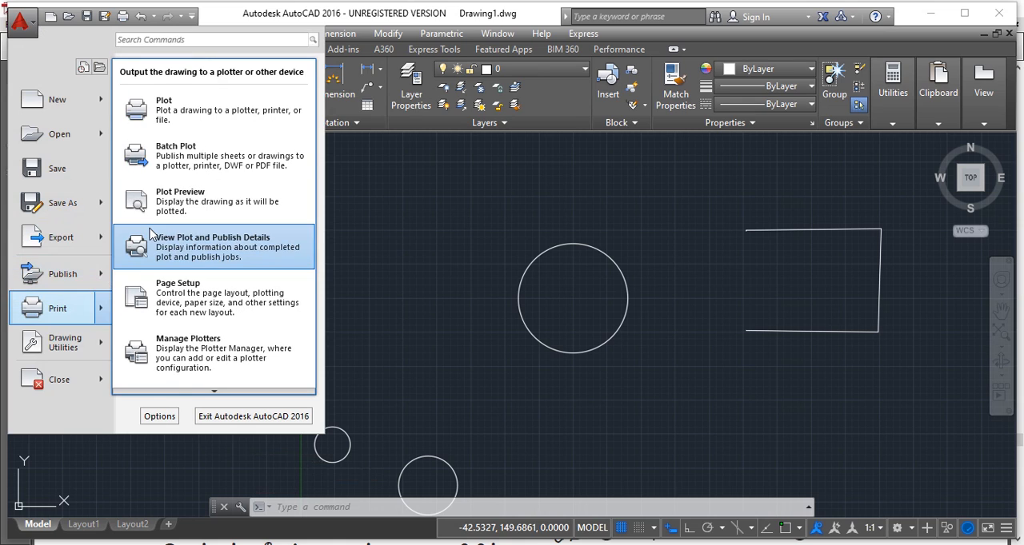
pyautogui.click(179, 118)
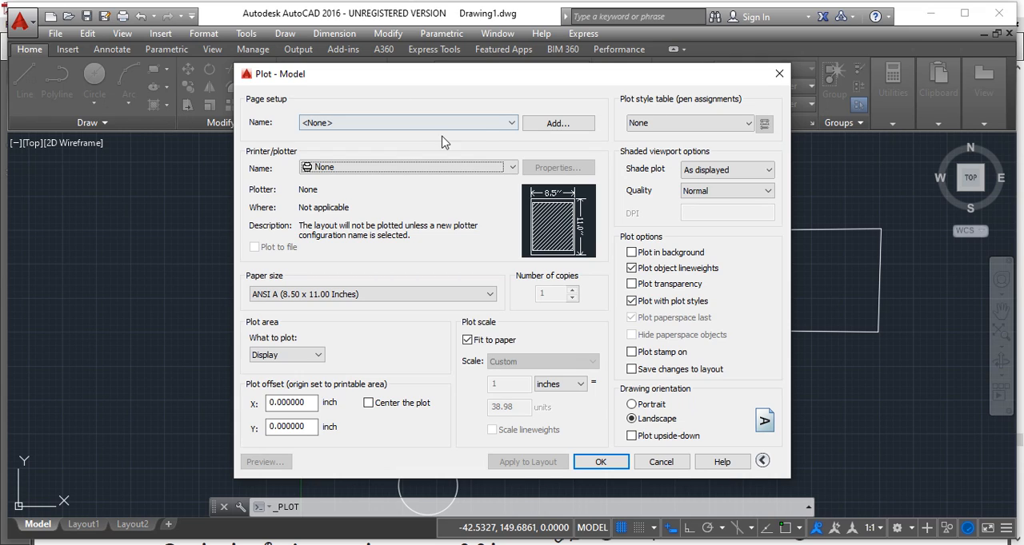
pyautogui.click(512, 125)
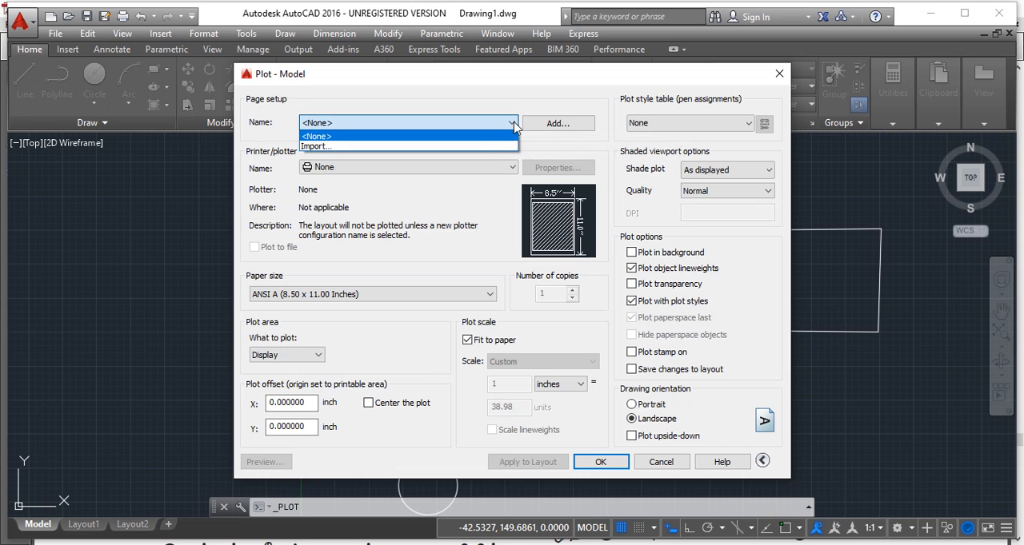
pyautogui.click(513, 125)
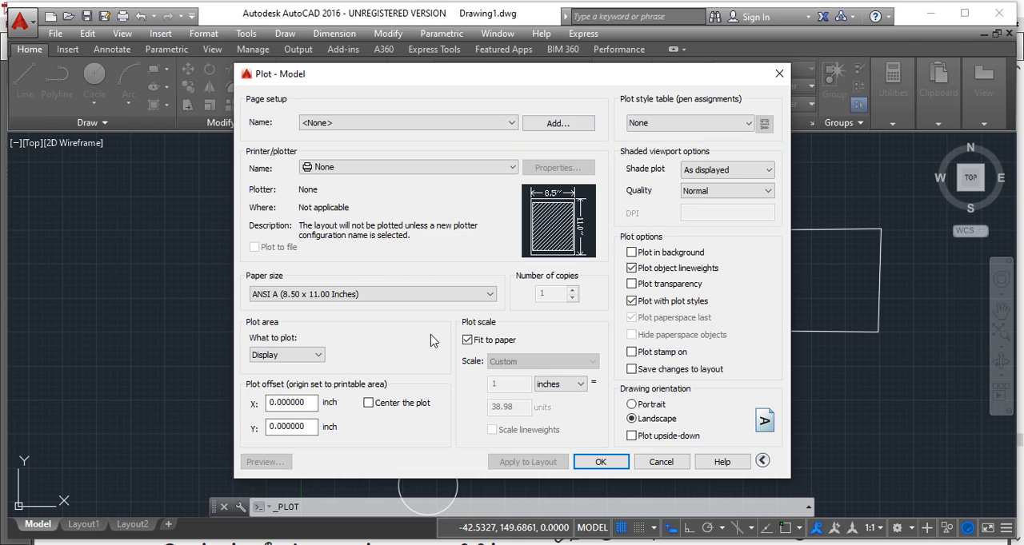
# - Try setting the plot area to Extents with the plot centered on the paper, and cancel the plot
pyautogui.click(319, 356)
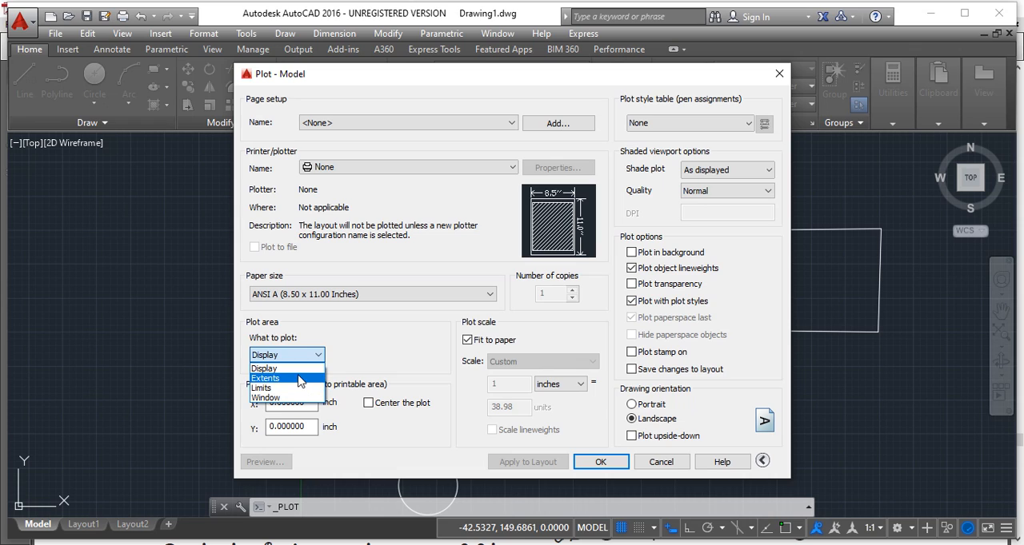
pyautogui.click(297, 379)
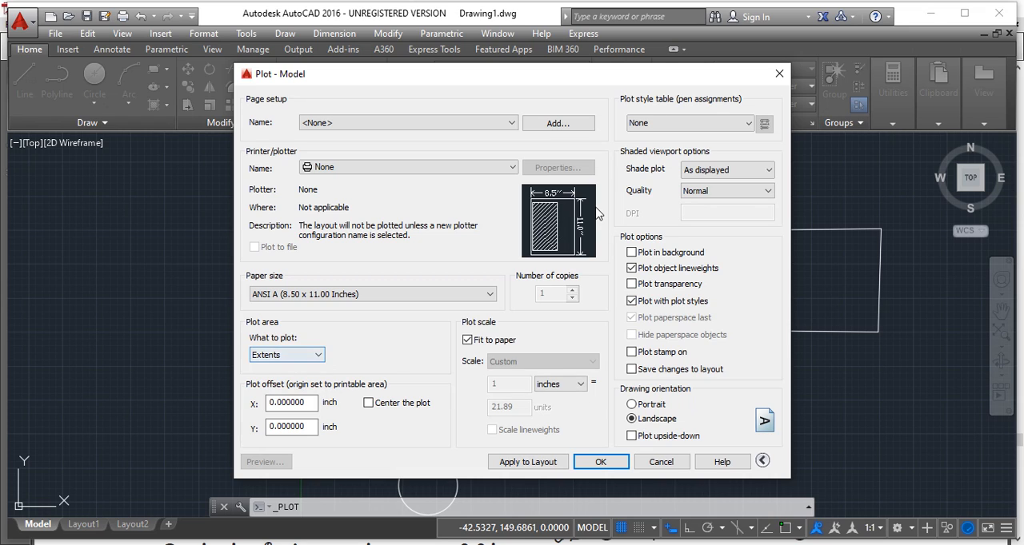
pyautogui.click(319, 357)
pyautogui.click(302, 369)
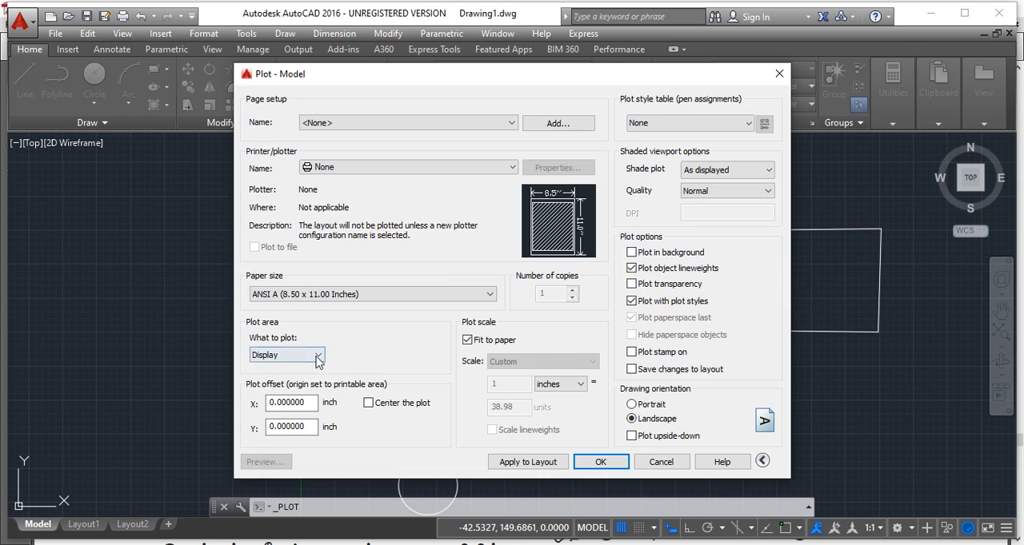
pyautogui.click(317, 355)
pyautogui.click(295, 378)
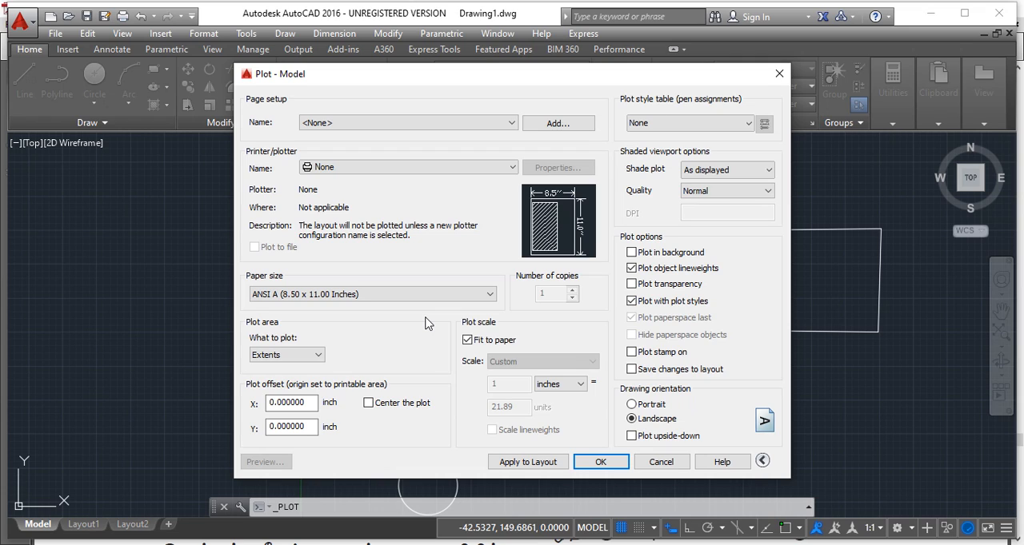
pyautogui.click(368, 404)
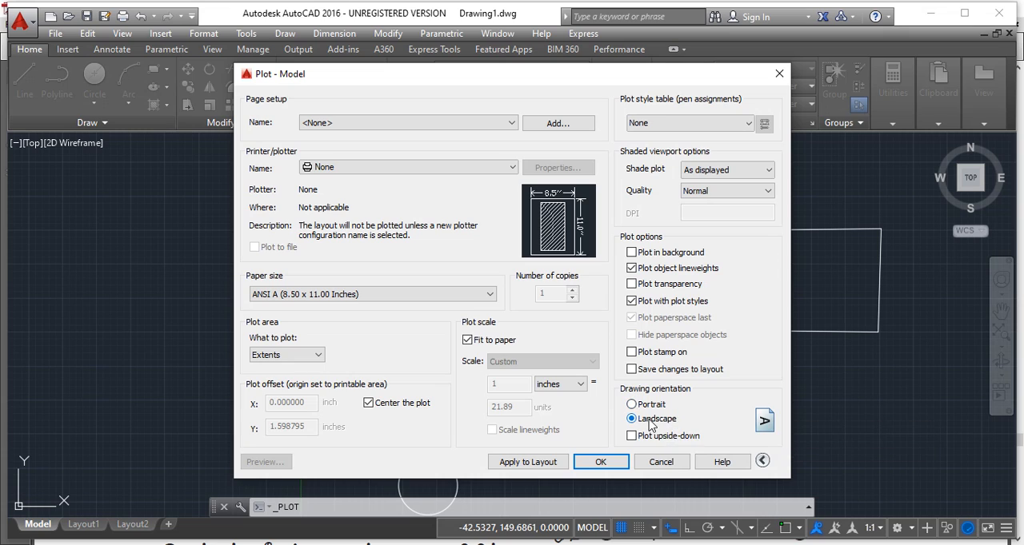
pyautogui.click(647, 467)
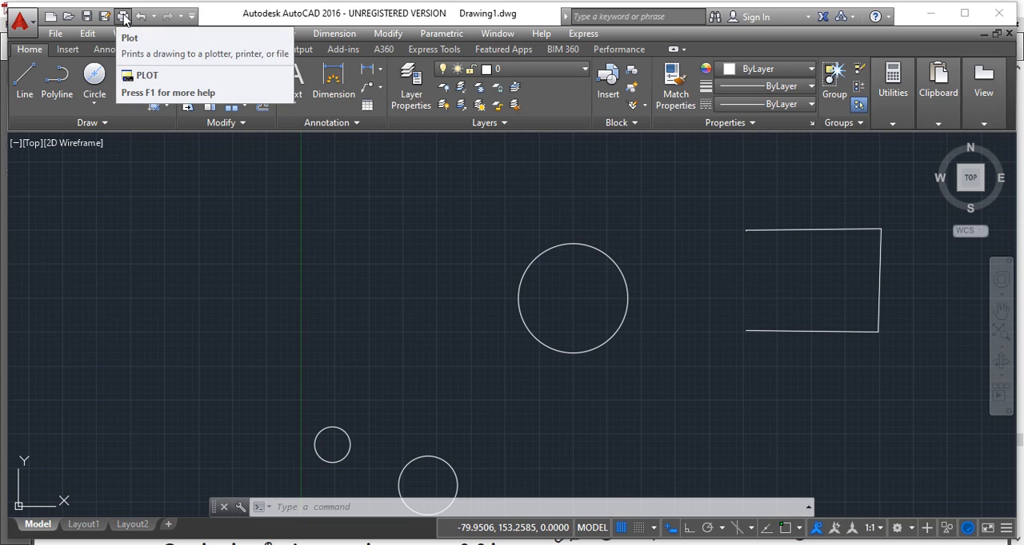
# - Start saving the drawing, examine the file types offered for it, and cancel the save
pyautogui.click(33, 25)
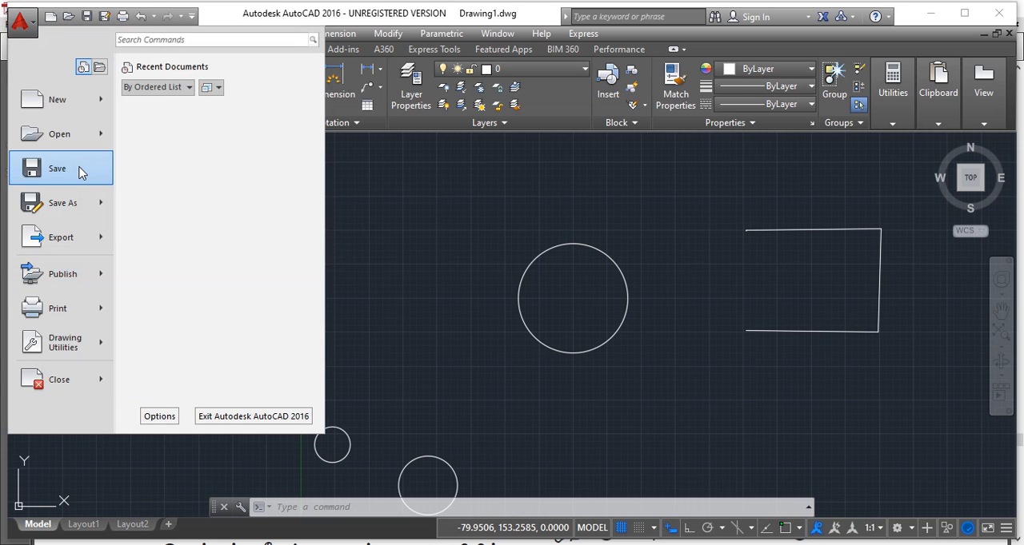
pyautogui.click(78, 169)
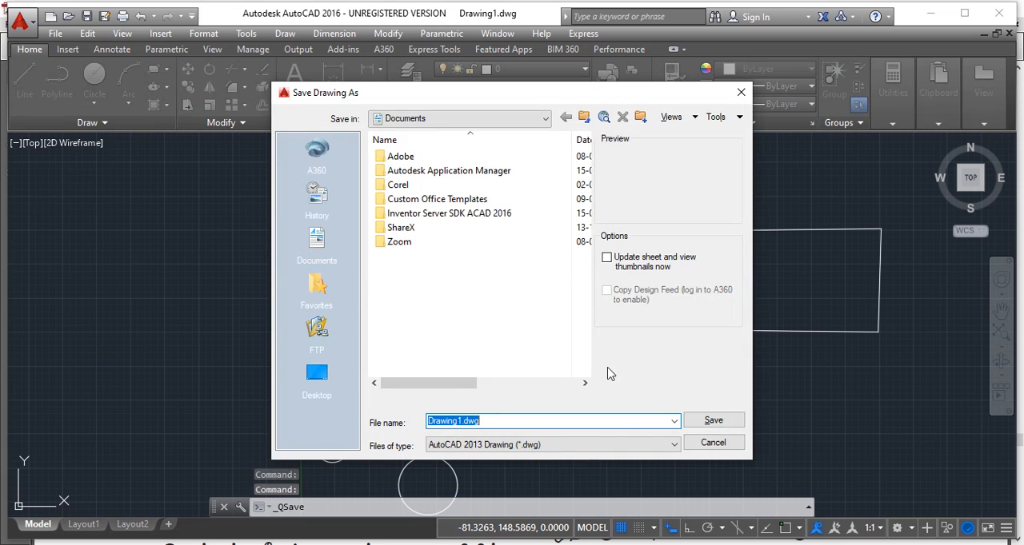
pyautogui.click(579, 449)
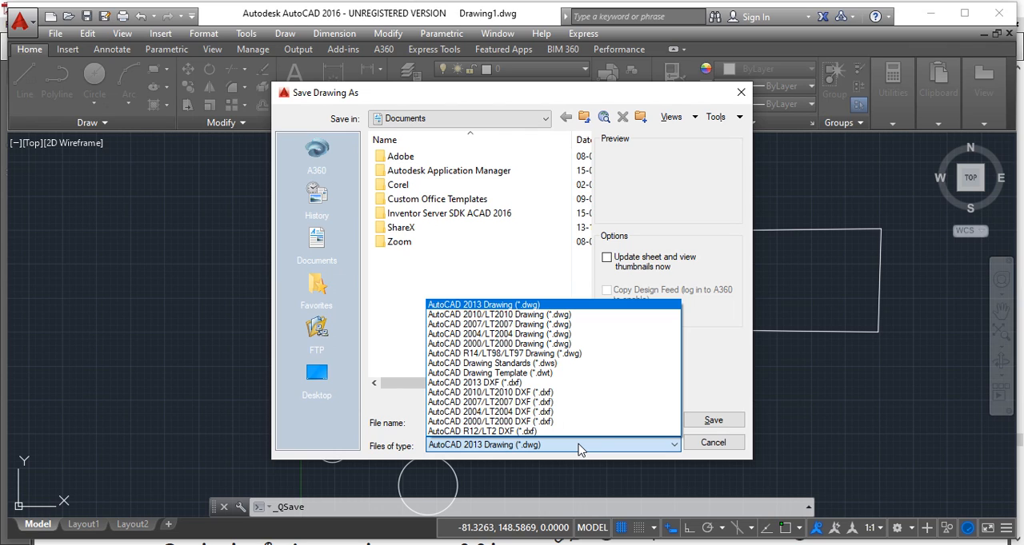
pyautogui.click(580, 449)
pyautogui.click(580, 449)
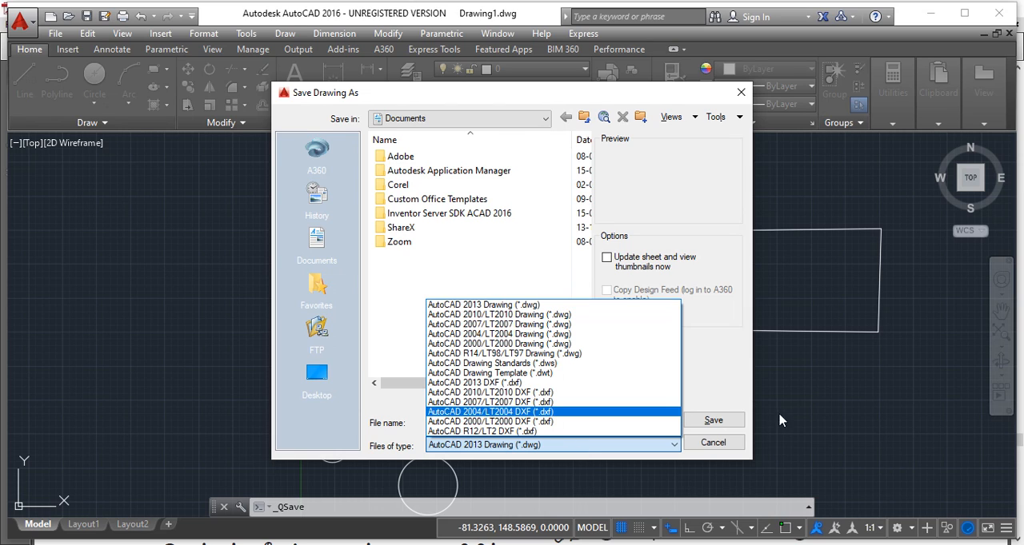
pyautogui.click(728, 449)
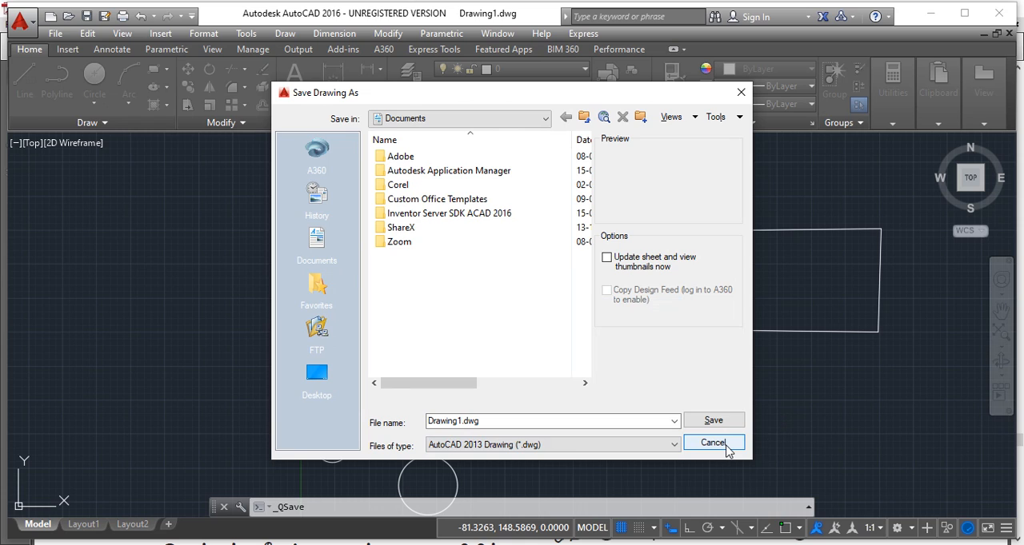
pyautogui.click(726, 448)
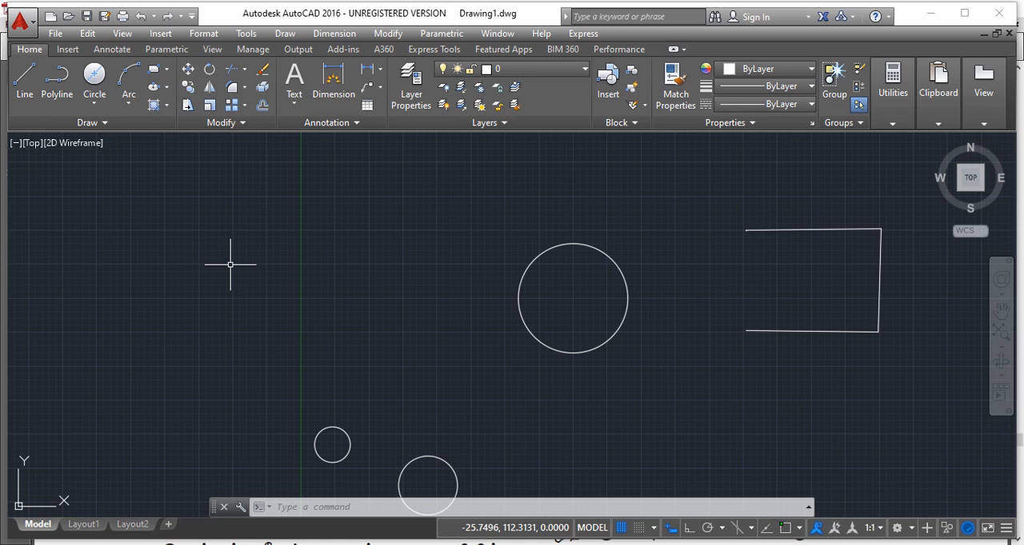
# - Try to close the drawing with its changes saved, and cancel at the file name stage
pyautogui.moveTo(80, 530)
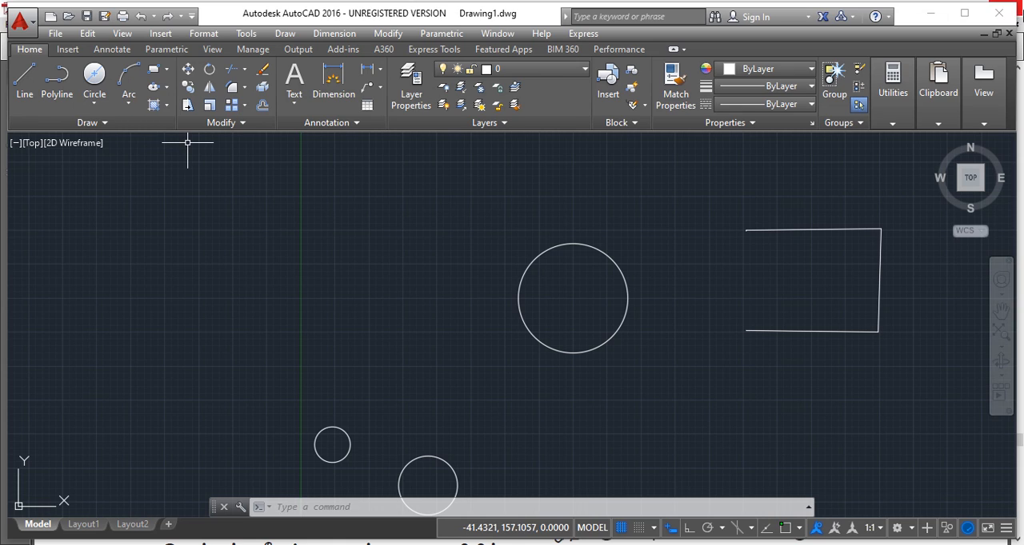
pyautogui.click(1009, 37)
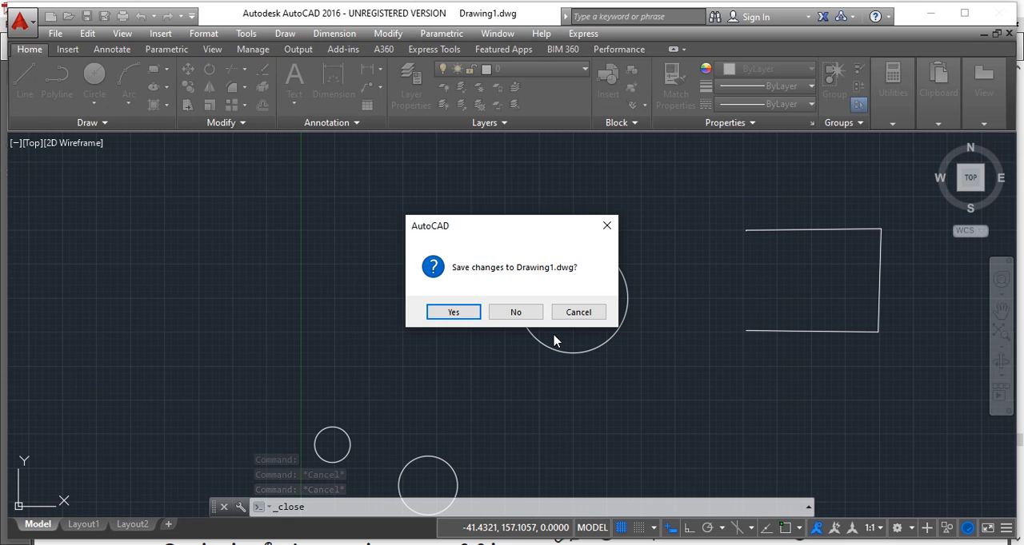
pyautogui.click(453, 313)
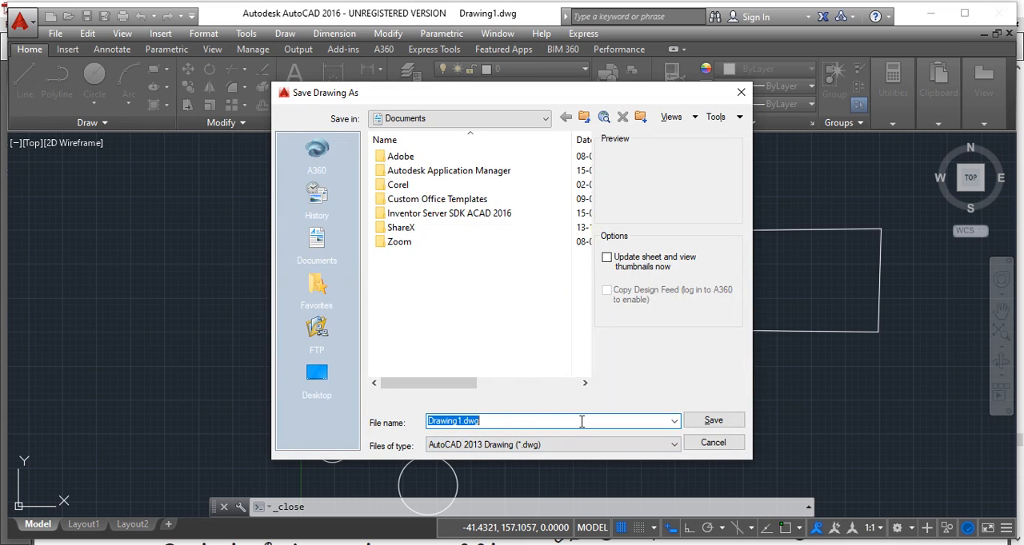
pyautogui.click(710, 449)
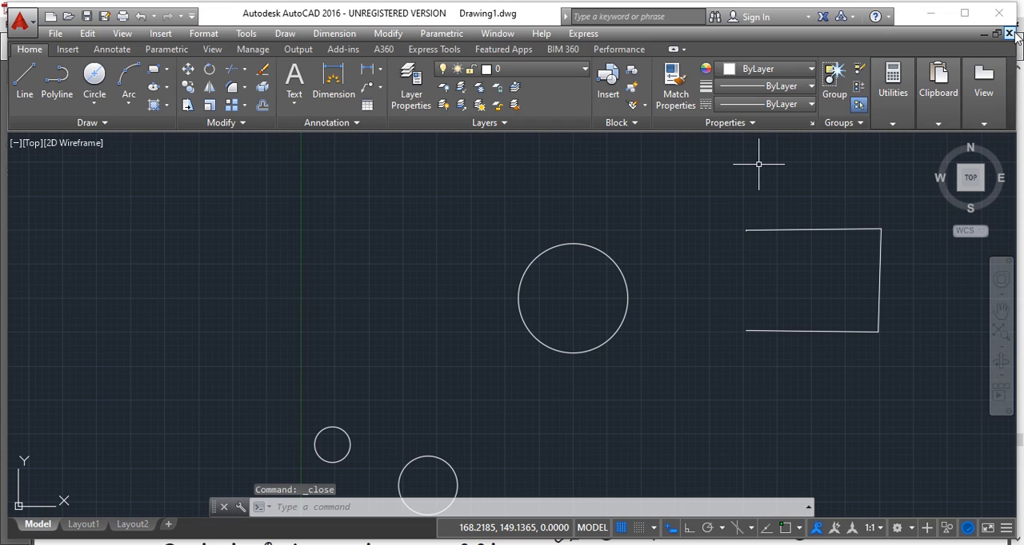
# - Close Drawing1.dwg without saving the changes and exit the program
pyautogui.click(1009, 36)
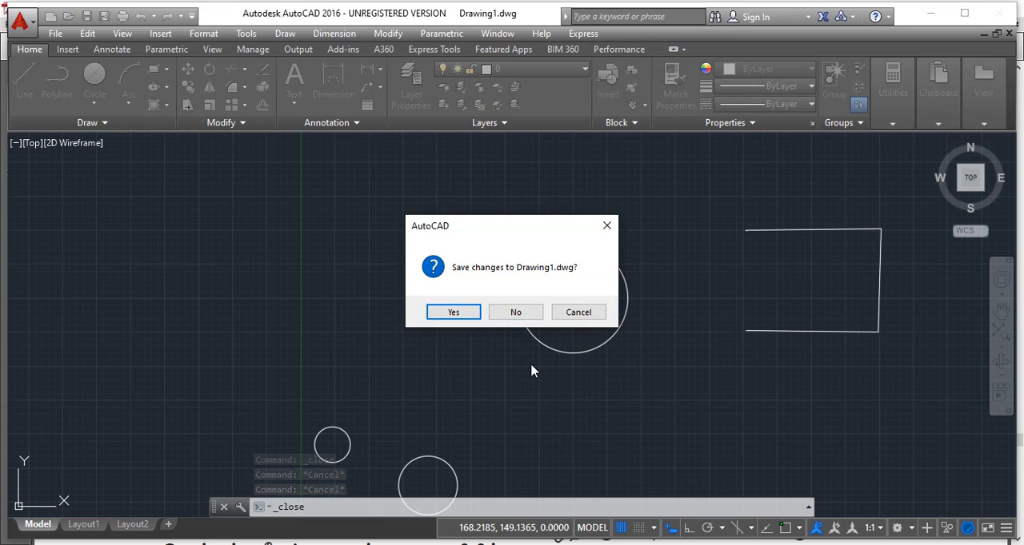
pyautogui.click(527, 317)
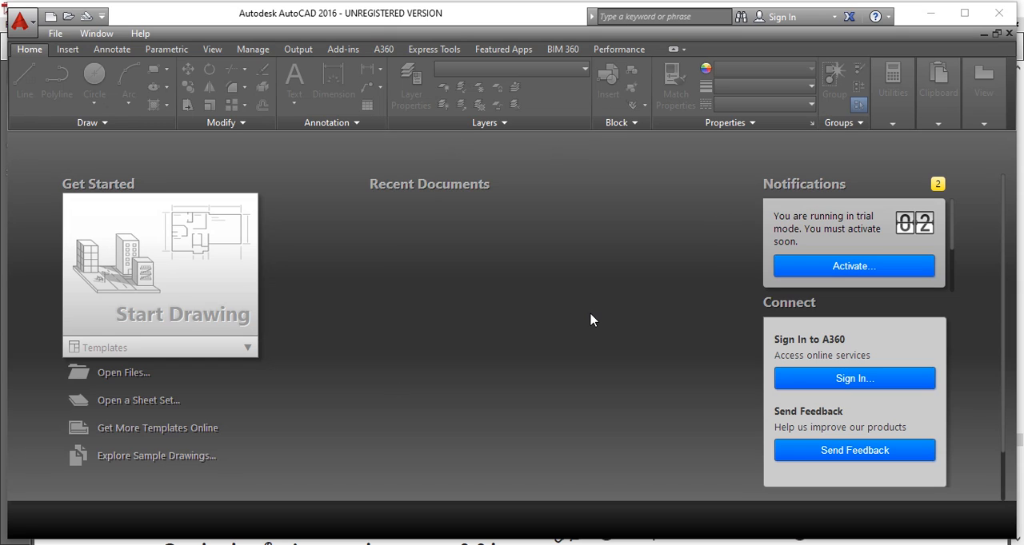
pyautogui.click(999, 14)
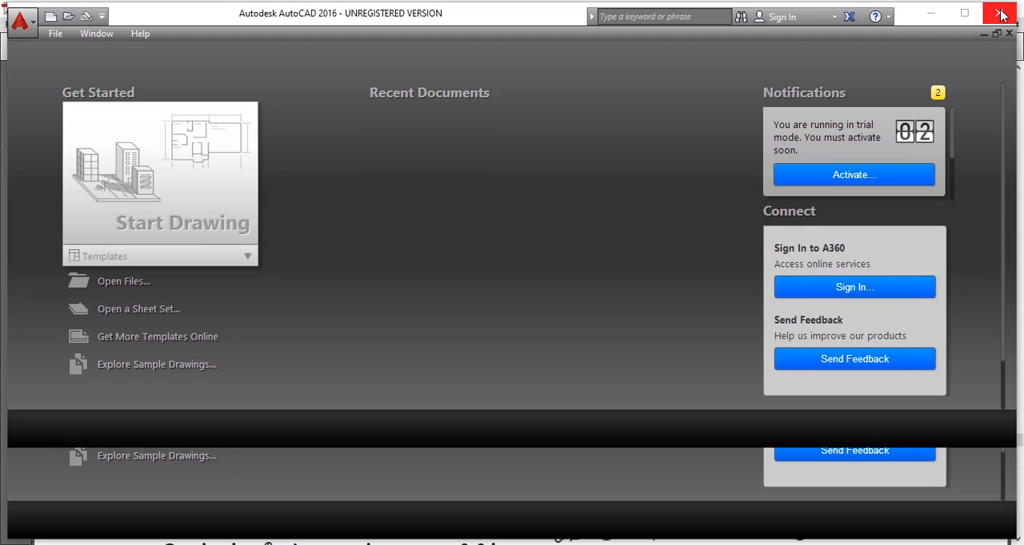